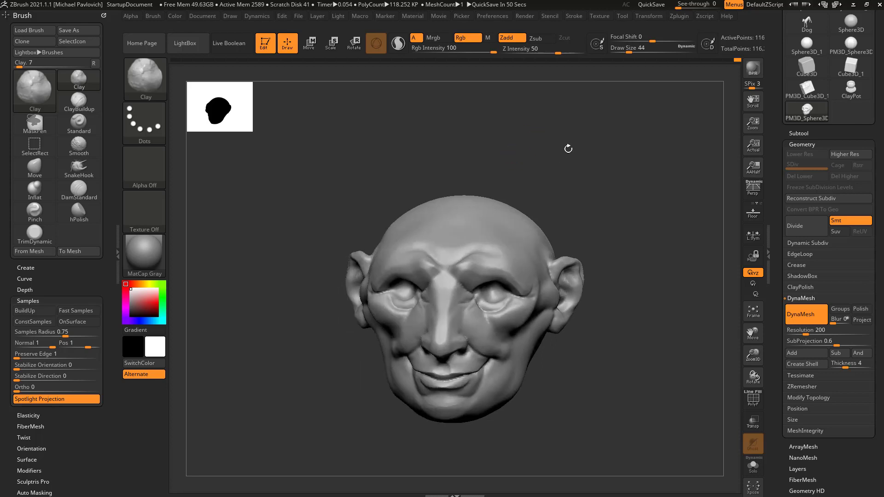
Step: Activate the Move brush and enable AccuCurve in its curve settings
key("b")
key("m")
key("v")
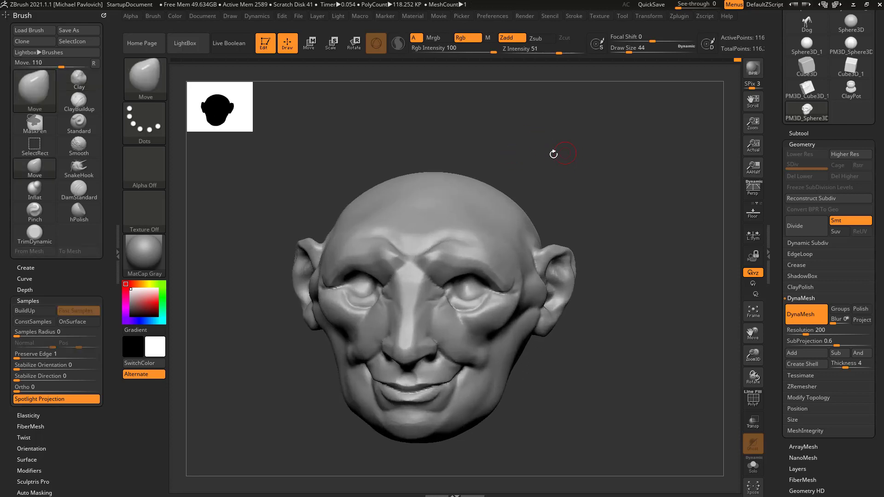
left_click(49, 297, "shift")
left_click(26, 278, "shift")
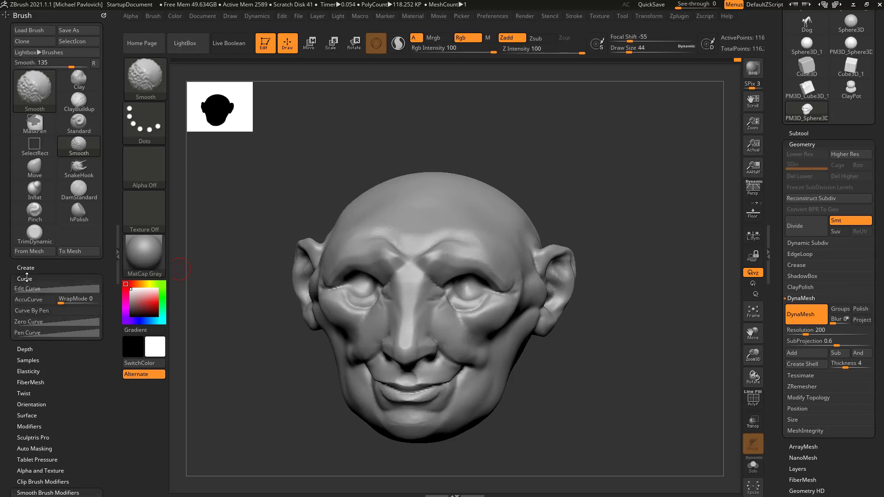
left_click_drag(256, 194, 258, 212, "alt")
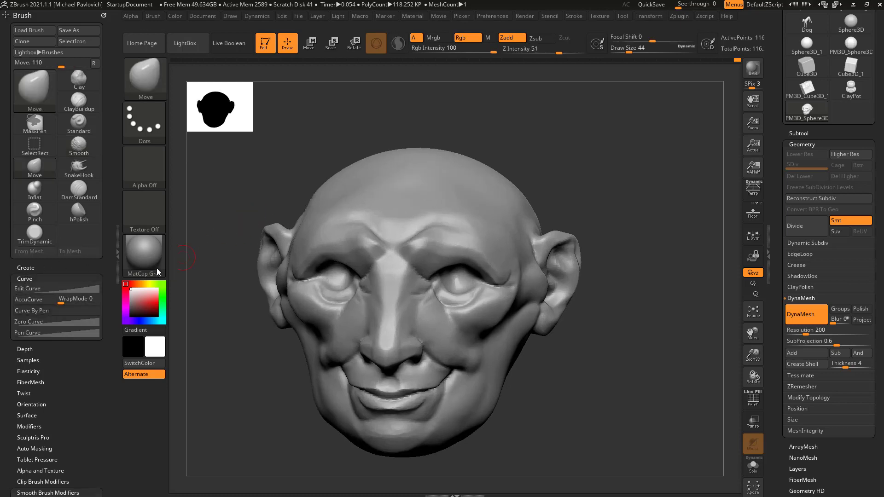
left_click(26, 299)
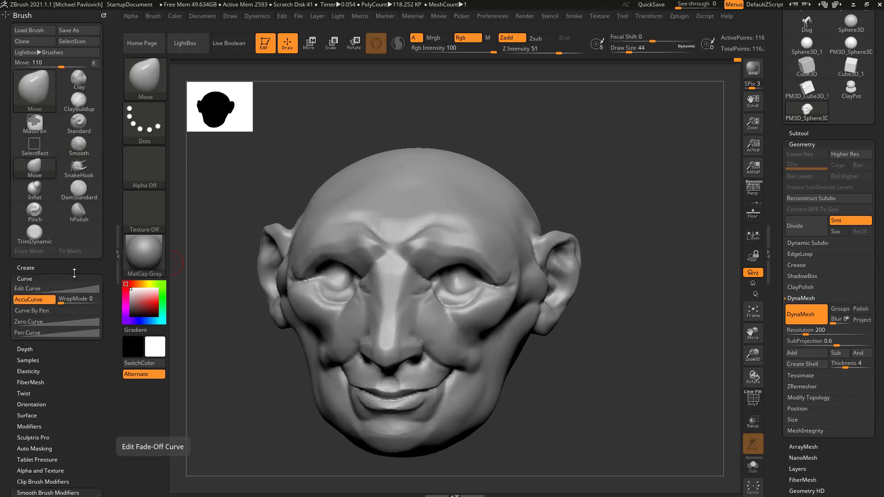
Step: Set the draw size to 116 and reshape the bridge of the nose with several Move strokes
key("s")
left_click_drag(623, 249, 572, 246)
mouse_move(617, 221)
left_mouse_down()
mouse_move(560, 245)
mouse_move(566, 233)
mouse_move(621, 231)
left_mouse_up()
key("s")
key("ctrl+z")
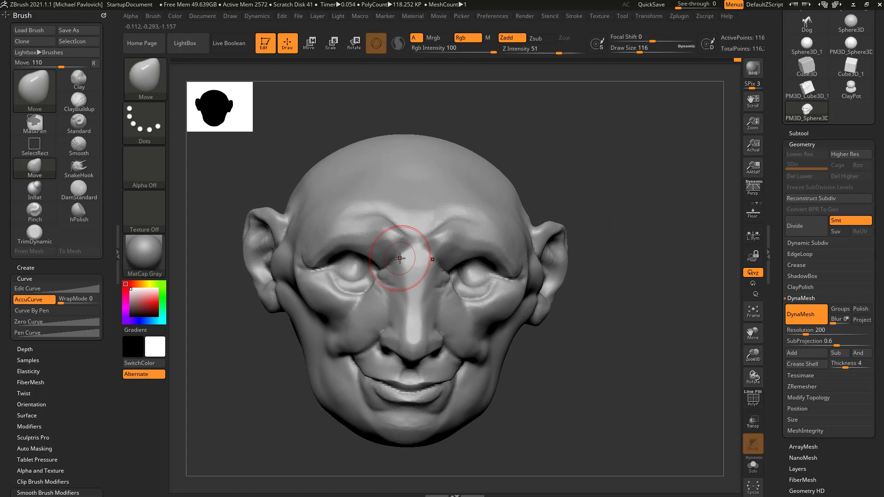
left_click_drag(406, 259, 412, 259)
left_click_drag(410, 260, 405, 265)
left_click_drag(405, 266, 408, 275)
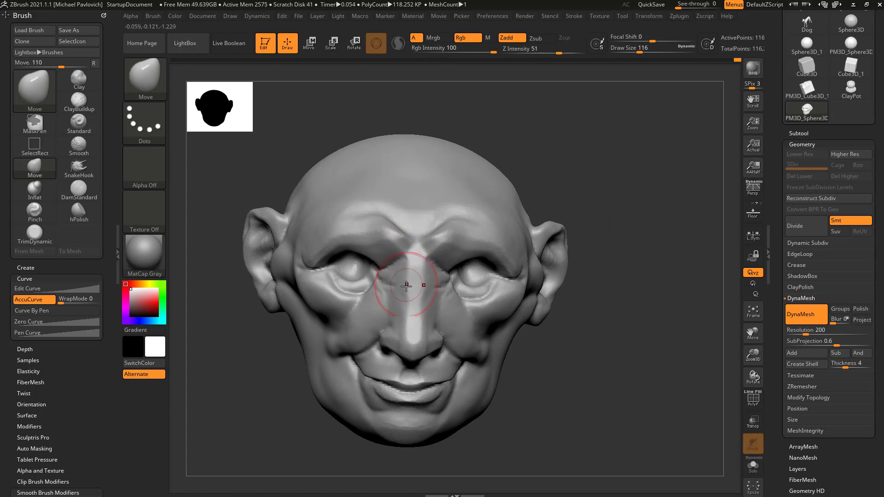
Step: Reduce the draw size to 71 and push the nose tip upward
key("bracketleft")
key("bracketleft")
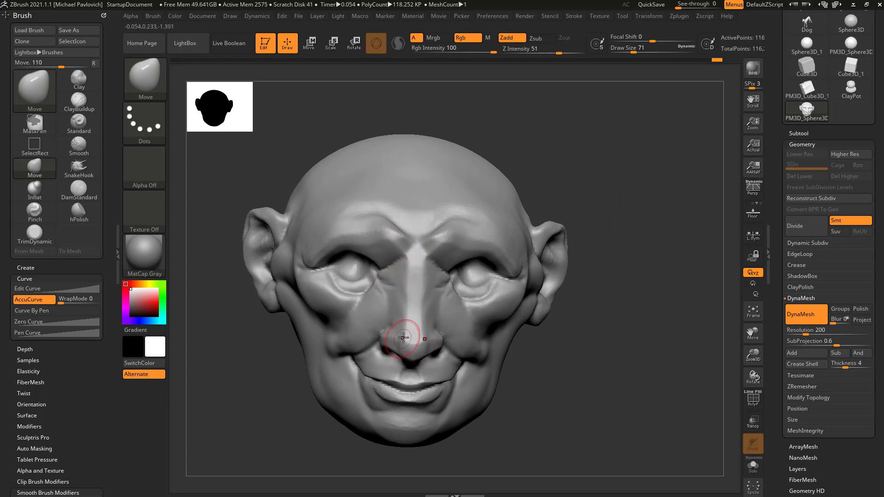
left_click_drag(404, 332, 404, 313)
Step: Set the draw size to 104 and adjust the lower cheek and the corner of the mouth
mouse_move(640, 277)
left_mouse_down()
mouse_move(606, 299)
mouse_move(630, 305)
mouse_move(627, 290)
left_mouse_up()
key("s")
mouse_move(468, 360)
left_mouse_down()
mouse_move(477, 360)
mouse_move(473, 336)
left_mouse_up()
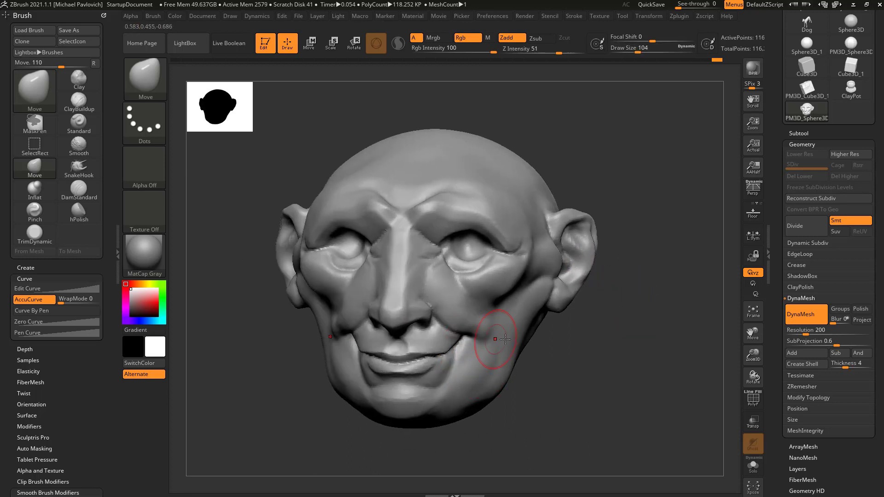
left_click_drag(566, 317, 613, 318)
left_click_drag(345, 350, 358, 351)
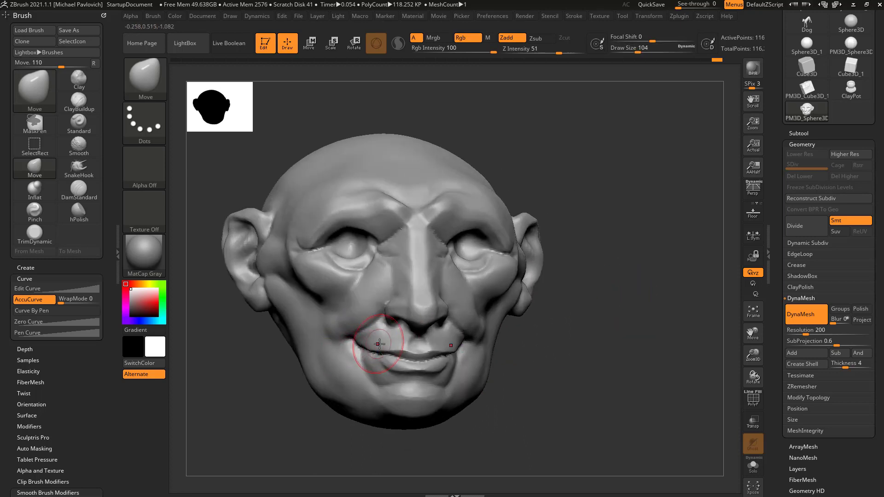
Step: Try pulling the jaw corner outward, first with AccuCurve on and then with it off at draw size 154, undoing the pulls
mouse_move(666, 252)
left_mouse_down()
mouse_move(648, 284)
mouse_move(671, 221)
mouse_move(625, 267)
mouse_move(495, 336)
left_mouse_up()
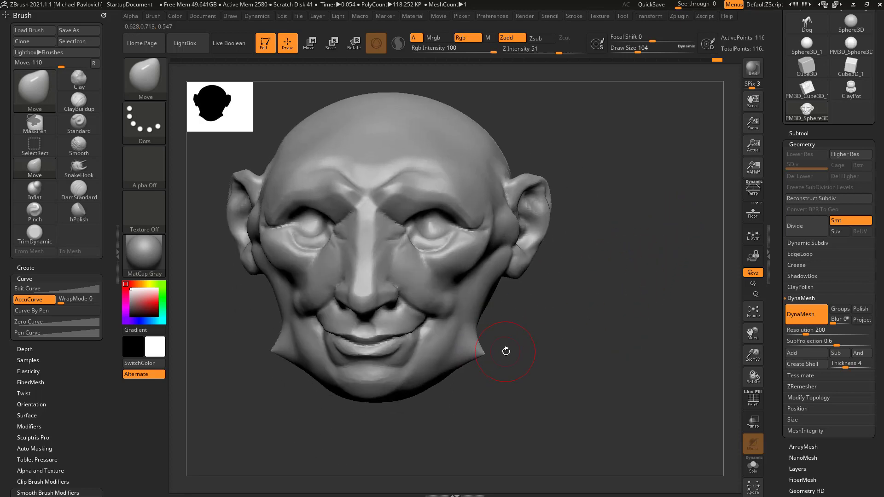
left_click(41, 301)
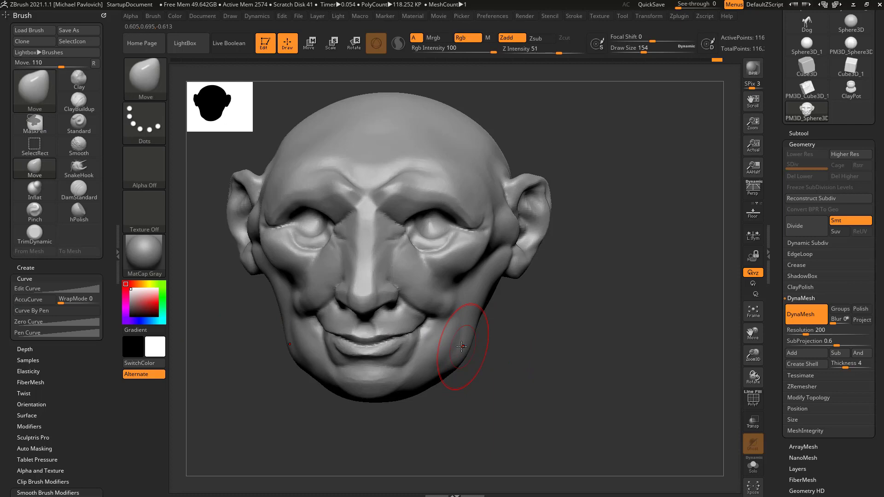
mouse_move(461, 346)
left_mouse_down()
mouse_move(499, 367)
mouse_move(479, 360)
mouse_move(491, 364)
mouse_move(499, 340)
mouse_move(489, 359)
mouse_move(518, 365)
mouse_move(477, 391)
mouse_move(456, 390)
mouse_move(414, 426)
left_mouse_up()
key("ctrl+z")
key("s")
key("ctrl+z")
key("s")
Step: Enable AccuCurve for the Move brush and pull a row of pointed spikes out along the jaw and chin at draw size 97
left_click(39, 299)
key("s")
key("s")
mouse_move(384, 399)
left_mouse_down()
mouse_move(386, 438)
mouse_move(371, 417)
mouse_move(377, 392)
left_mouse_up()
mouse_move(374, 400)
left_mouse_down()
mouse_move(373, 420)
mouse_move(361, 422)
mouse_move(371, 441)
left_mouse_up()
left_click_drag(501, 383, 606, 357)
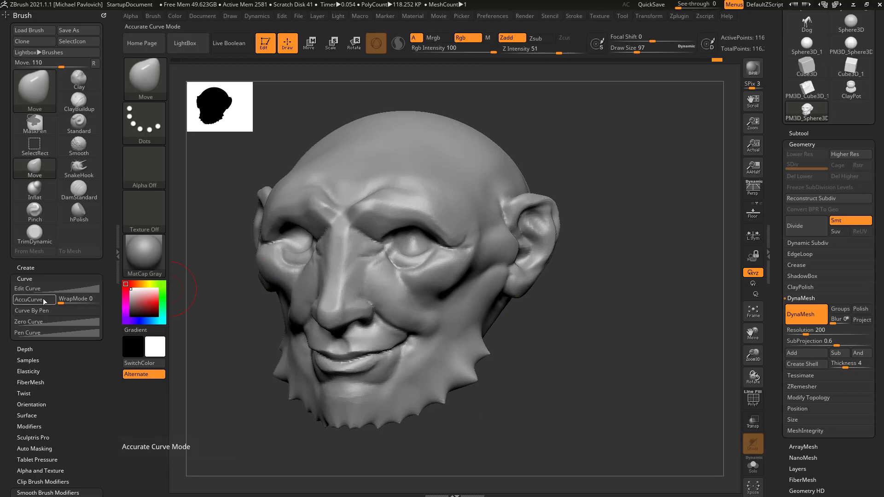
Step: Disable AccuCurve and pull the side of the jaw outward into a soft, broad bulge between the spikes
left_click(40, 299)
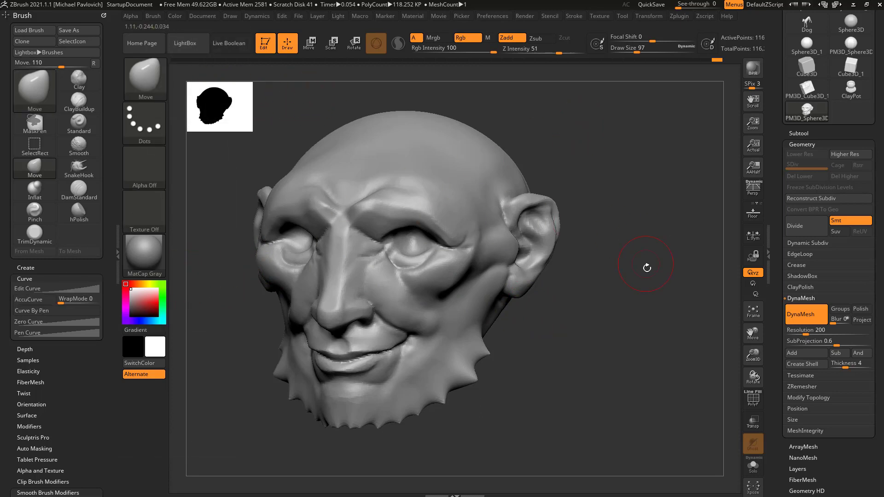
mouse_move(701, 267)
left_mouse_down()
mouse_move(634, 256)
mouse_move(596, 262)
left_mouse_up()
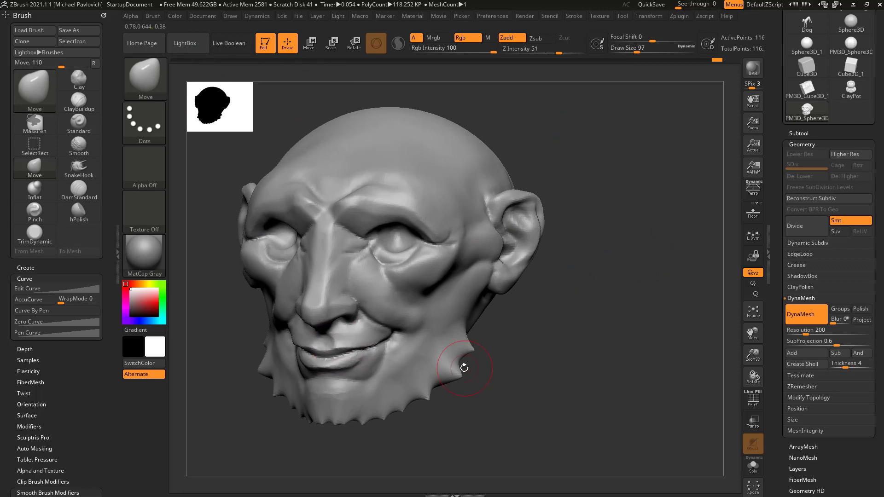
left_click_drag(454, 364, 470, 355)
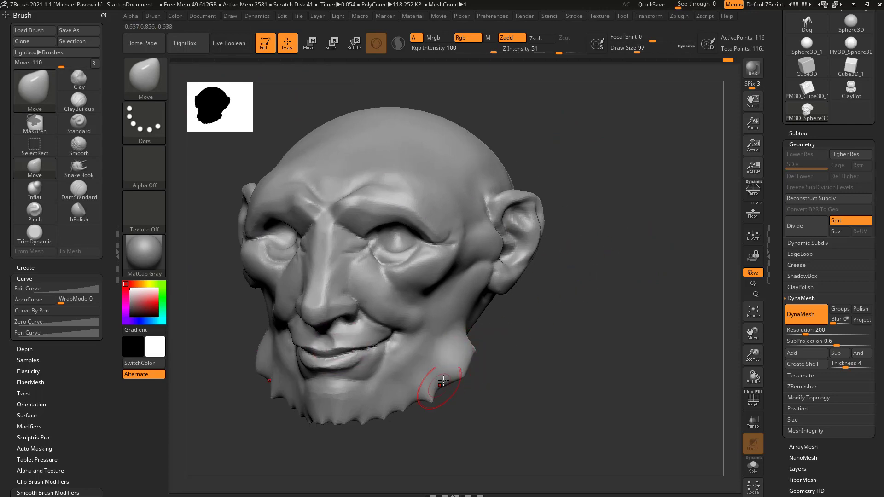
left_click_drag(615, 342, 406, 152)
Step: Clone the Move brush and select the cloned copy in the brush palette
left_click(148, 82)
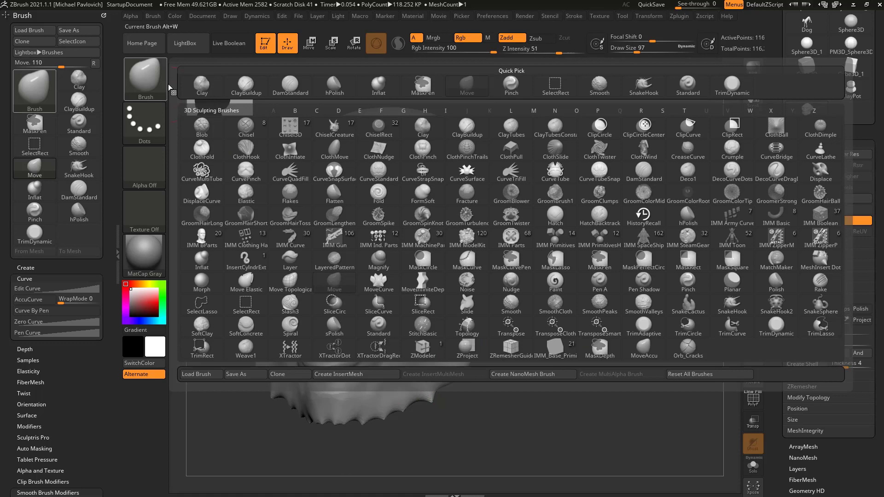
left_click(285, 375)
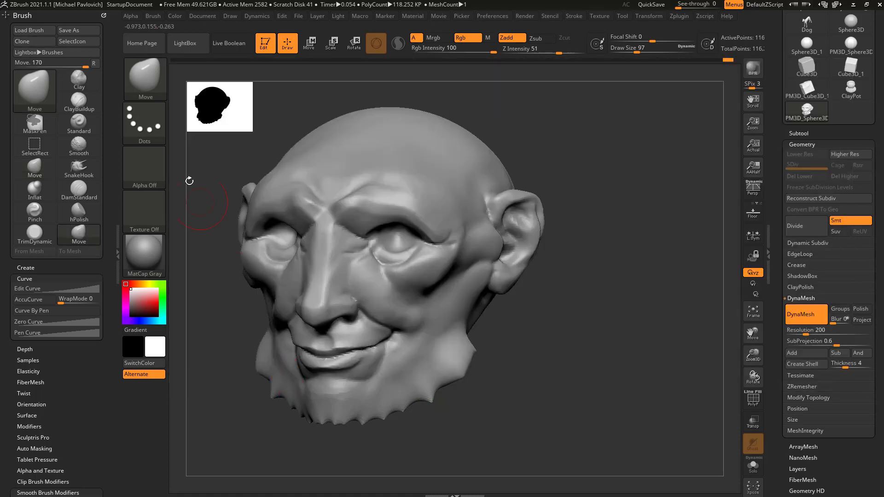
key("b")
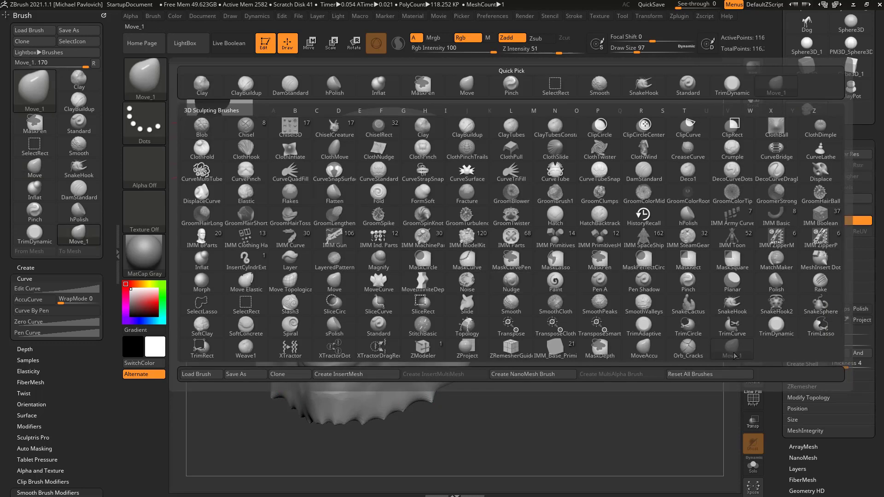
mouse_move(737, 351)
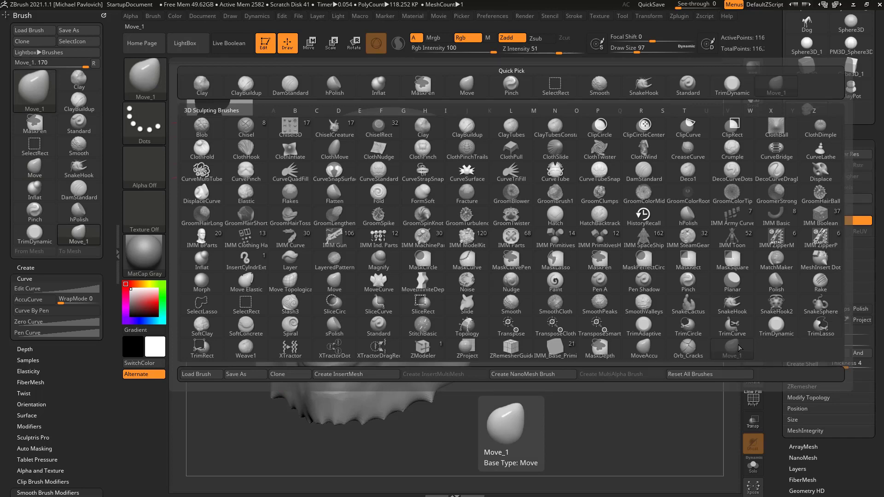
left_click(739, 351)
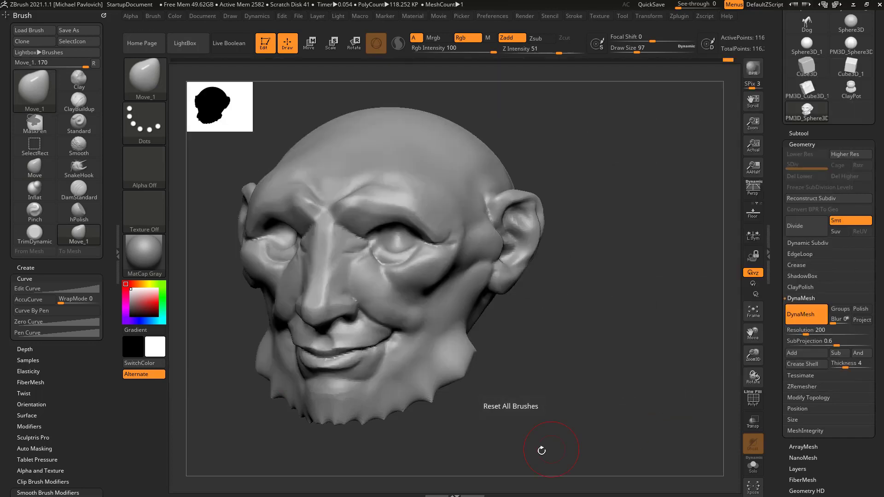
Step: Enable AccuCurve on the cloned Move brush and pull a pointed spike from the jaw below the ear
left_click(28, 299)
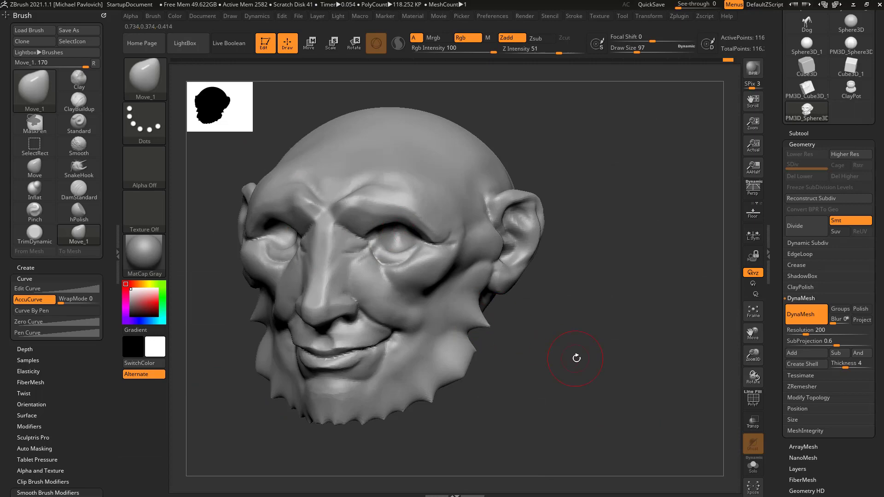
mouse_move(576, 357)
left_mouse_down()
mouse_move(585, 355)
mouse_move(559, 359)
mouse_move(595, 348)
left_mouse_up()
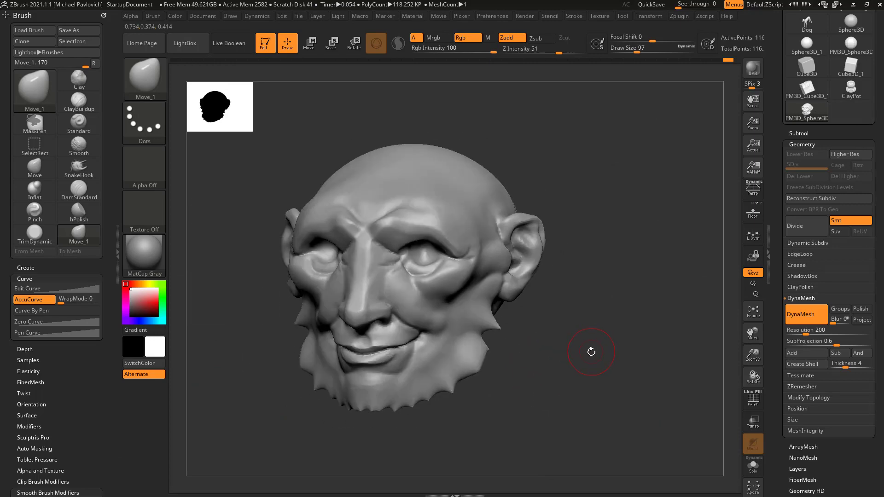
key("b")
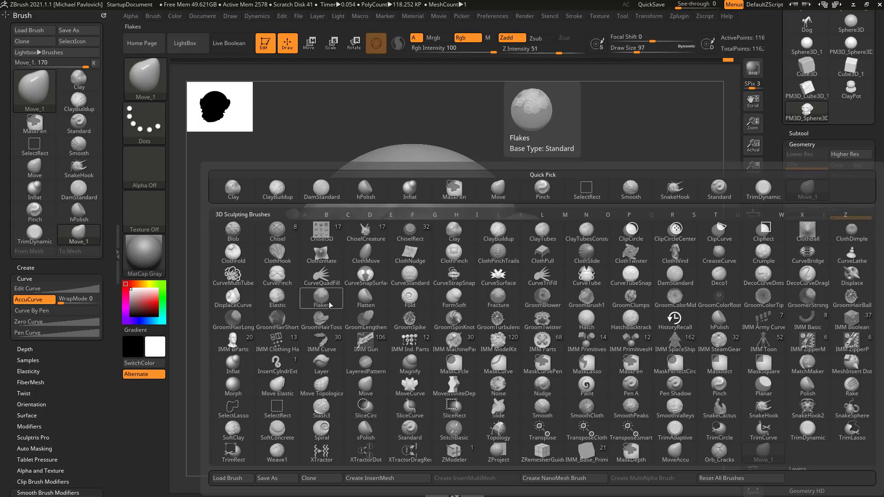
left_click(772, 465)
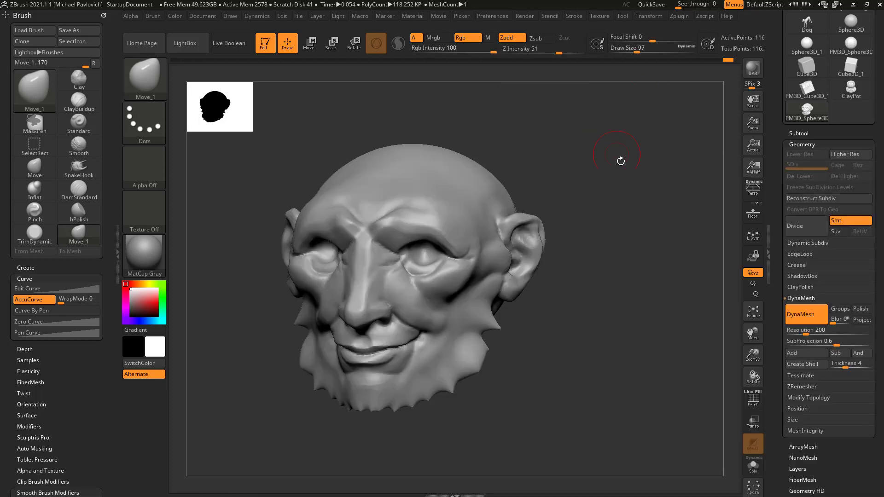
mouse_move(620, 158)
left_mouse_down()
mouse_move(661, 166)
mouse_move(644, 210)
left_mouse_up()
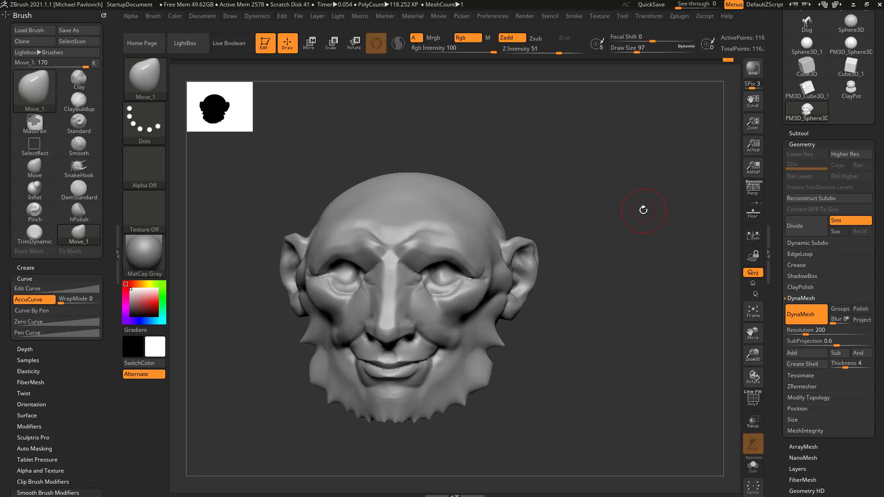
Step: Start saving the cloned brush as a preset and open the ZBrushes folder inside the ZBrush 2021 directory
left_click(153, 16)
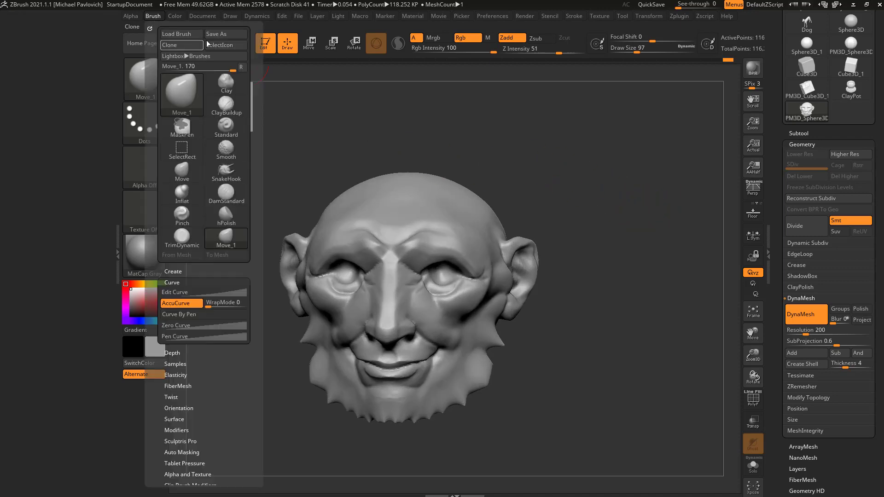
left_click(218, 35)
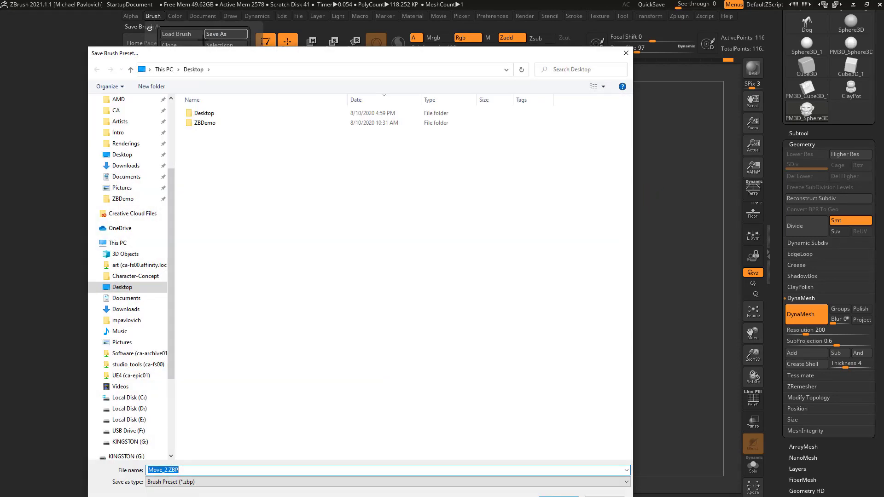
scroll(146, 268, "up", 4)
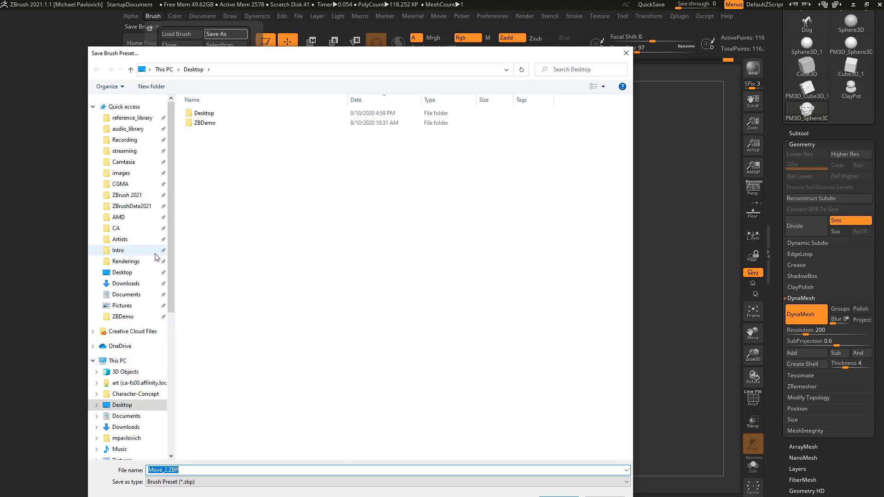
left_click(141, 196)
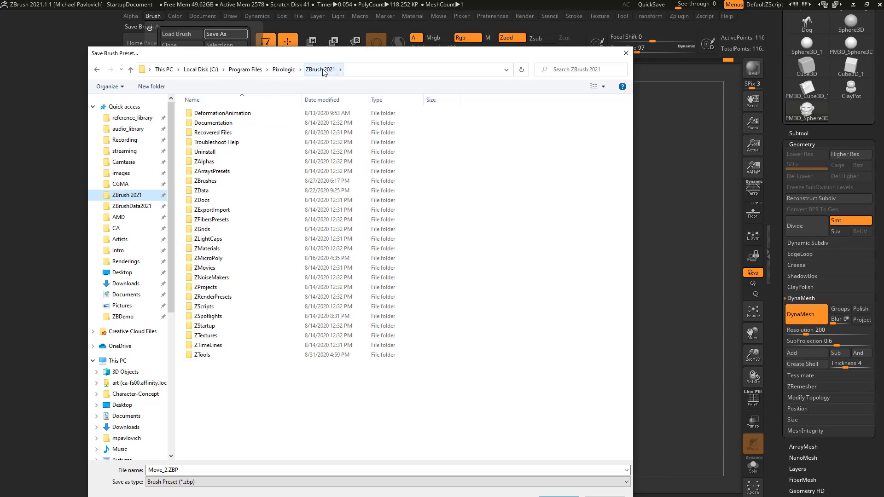
double_click(210, 181)
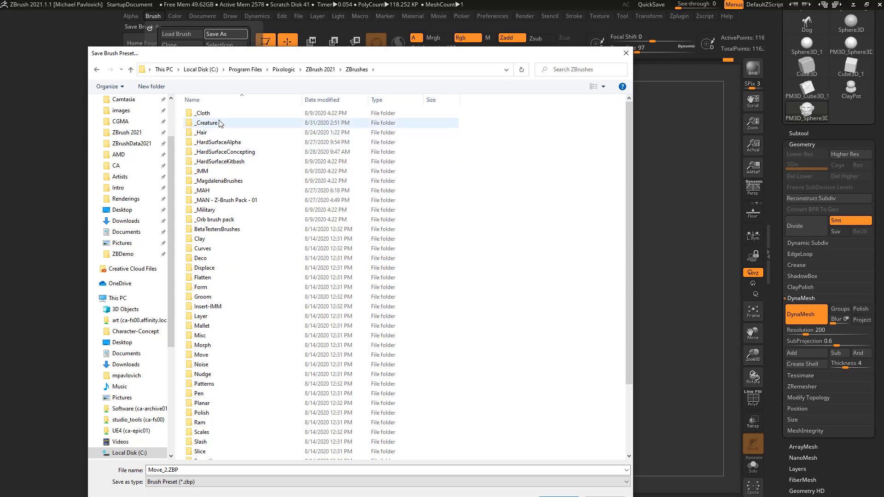
Step: Look through the brush category folders and open the Move folder as the preset's save location
left_click(219, 171)
left_click(217, 229)
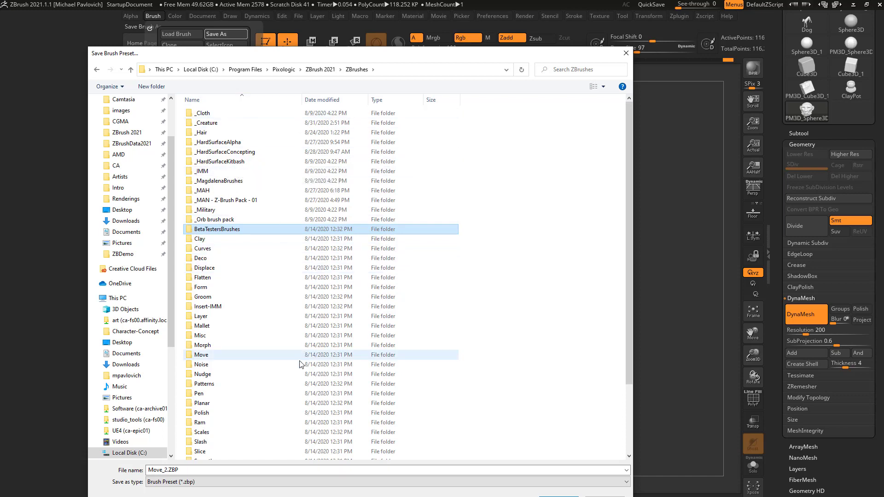
scroll(263, 361, "down", 3)
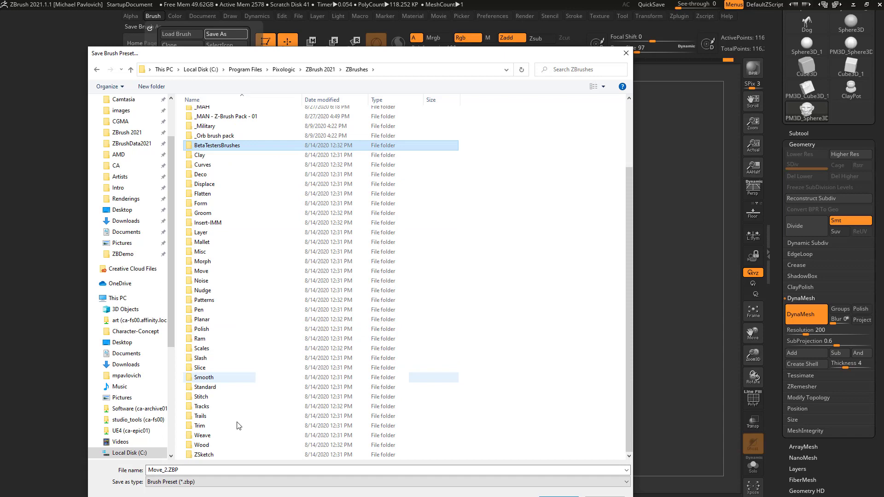
scroll(251, 465, "up", 3)
scroll(249, 442, "down", 3)
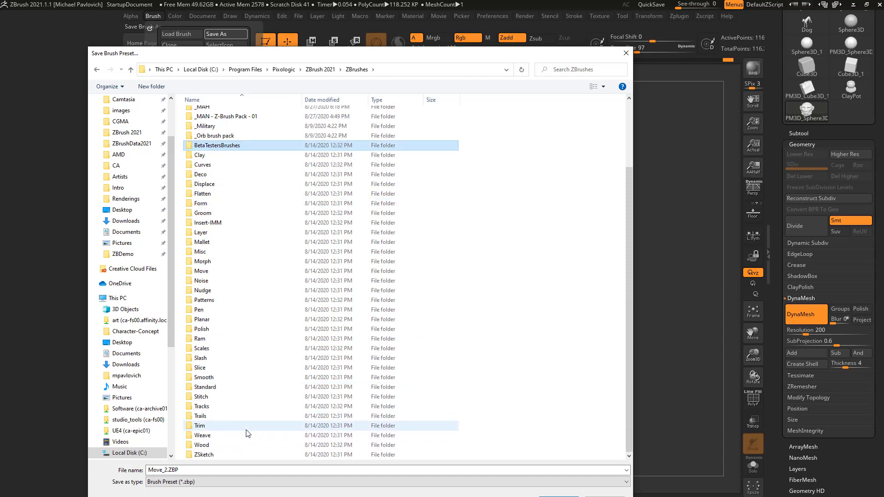
left_click(251, 272)
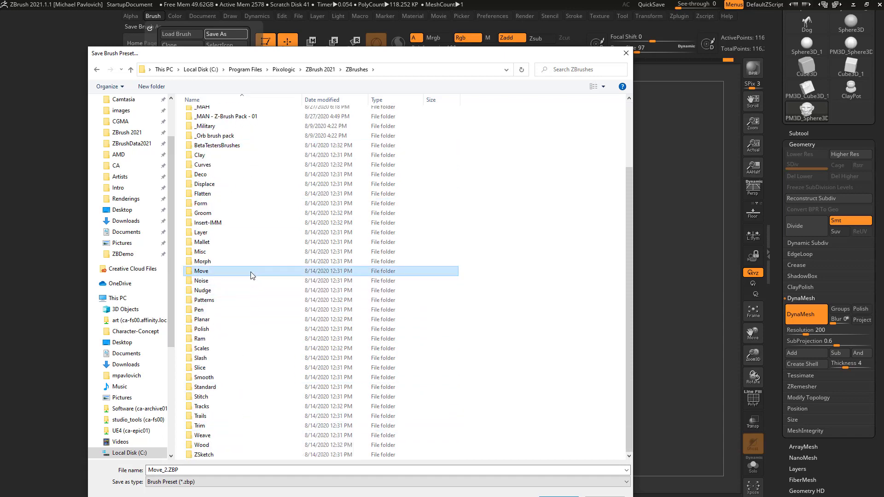
double_click(251, 273)
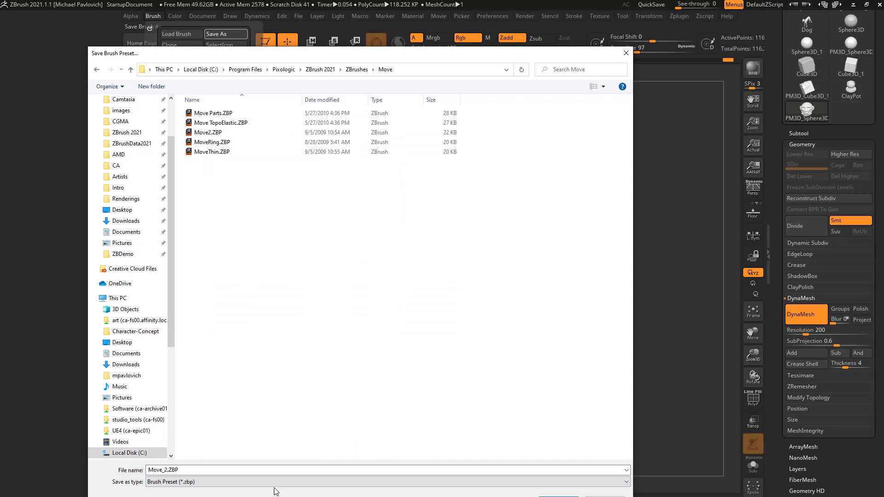
Step: Save the brush preset in the Move folder as MoveAccurate
left_click(262, 471)
type("M")
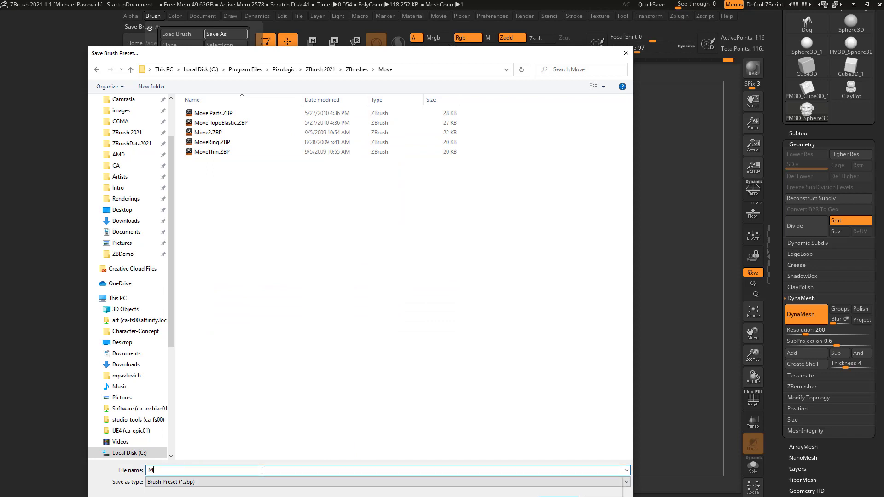
type("oveAccurate")
key("Return")
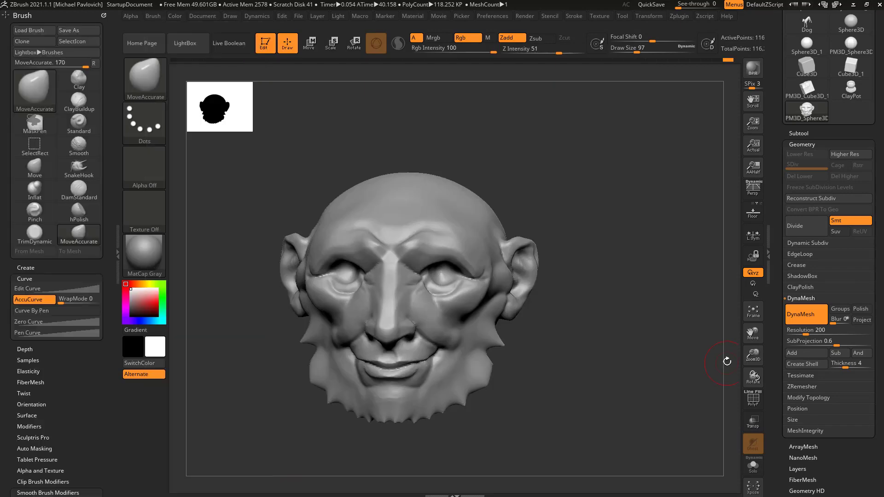
Step: Load the MoveAccurate.zbp brush from the Move folder of the LightBox brush library
key("comma")
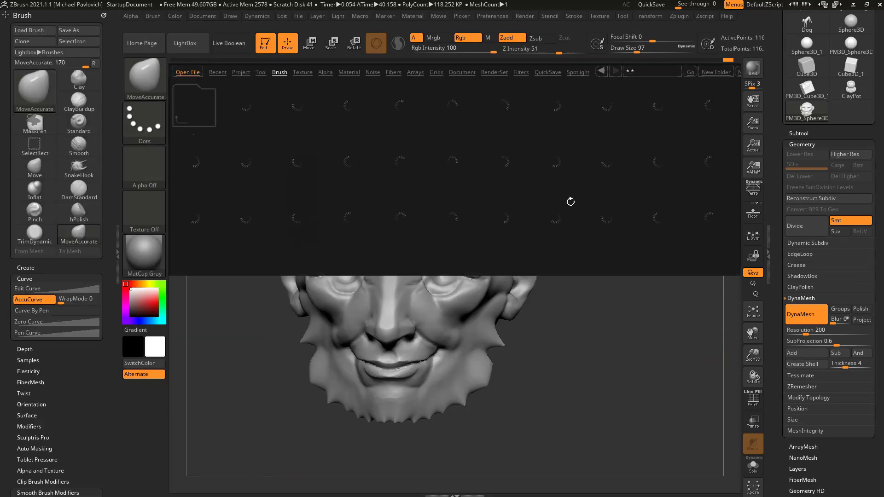
left_click(278, 71)
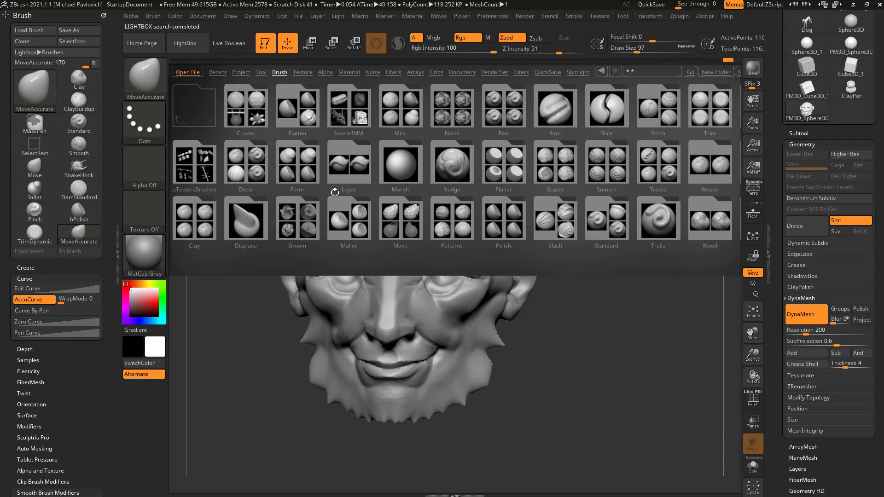
left_click(400, 218)
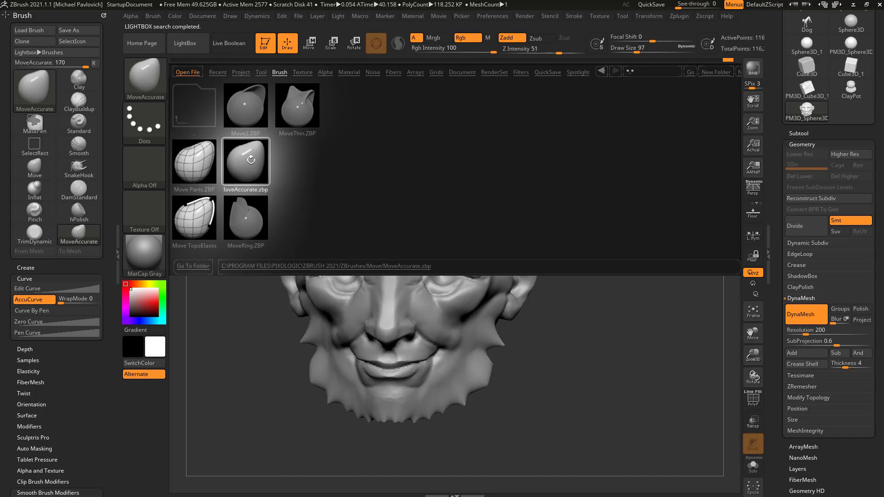
double_click(257, 155)
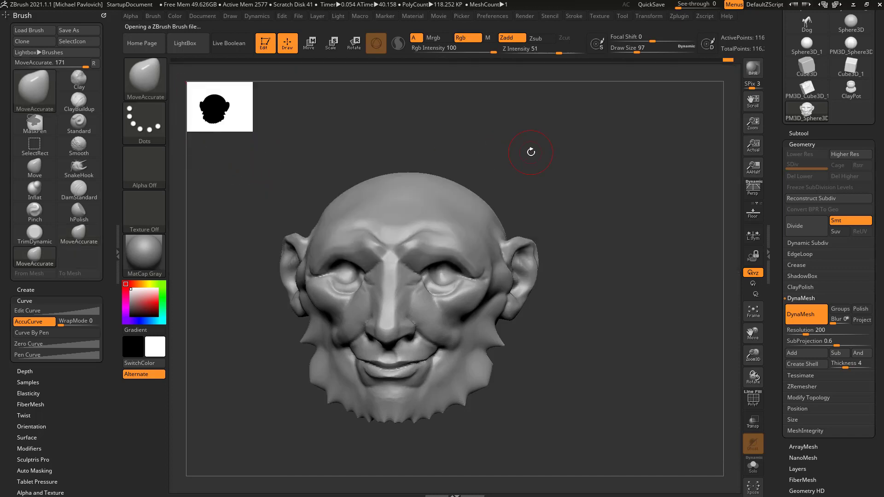
key("b")
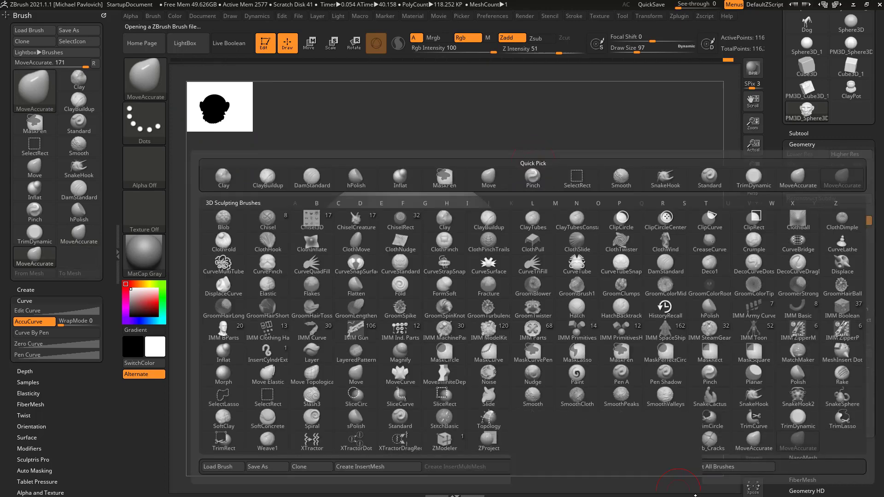
key("Escape")
key("b")
key("Escape")
key("b")
key("b")
key("l")
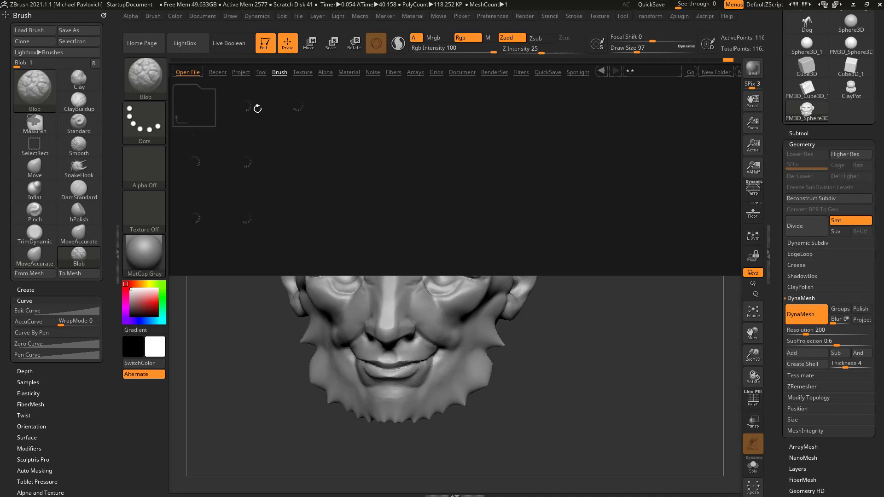
left_click(279, 72)
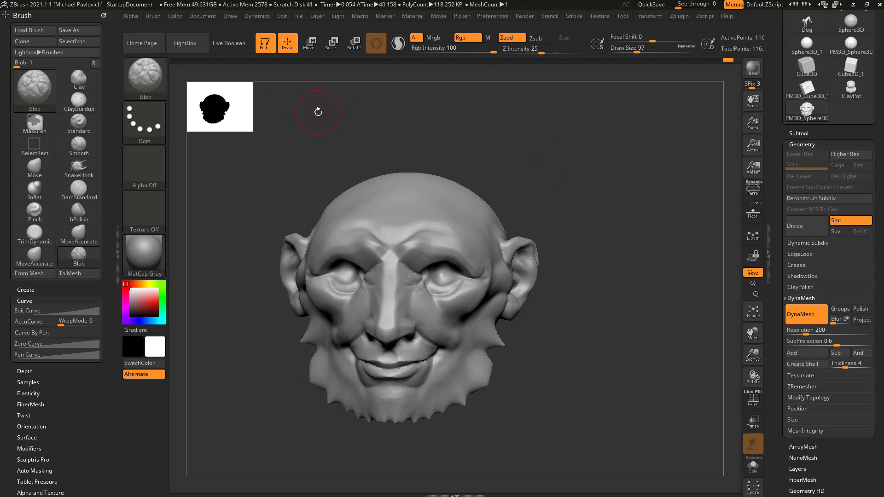
key("b")
left_click(608, 406)
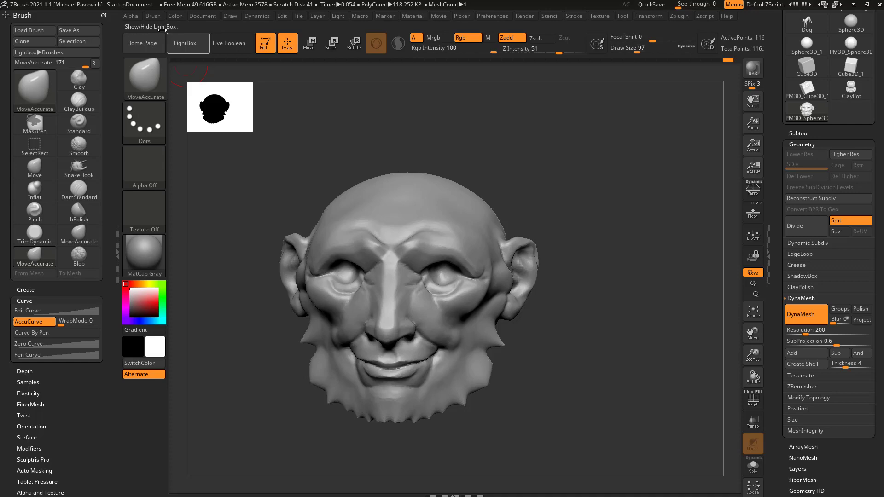
Step: Check the BrushPresets folder inside ZStartup for the MoveAccu.zbp preset through the brush save dialog, and leave without saving
left_click(153, 16)
left_click(226, 34)
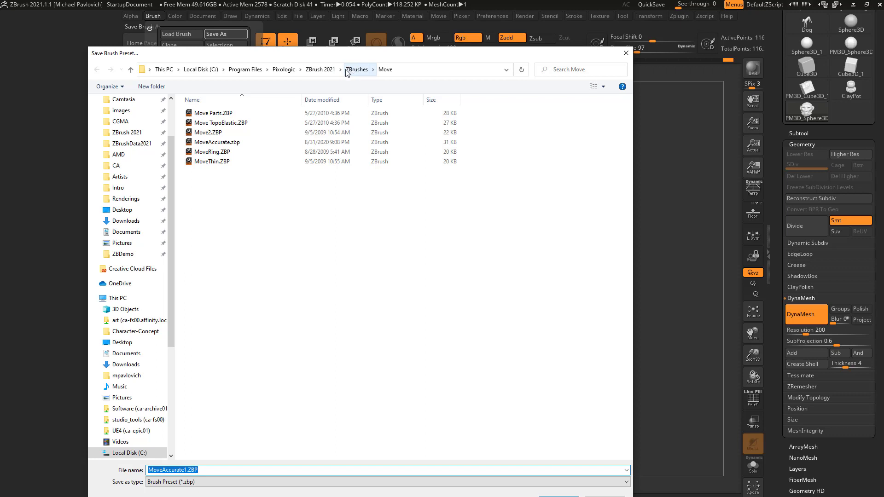
left_click(321, 69)
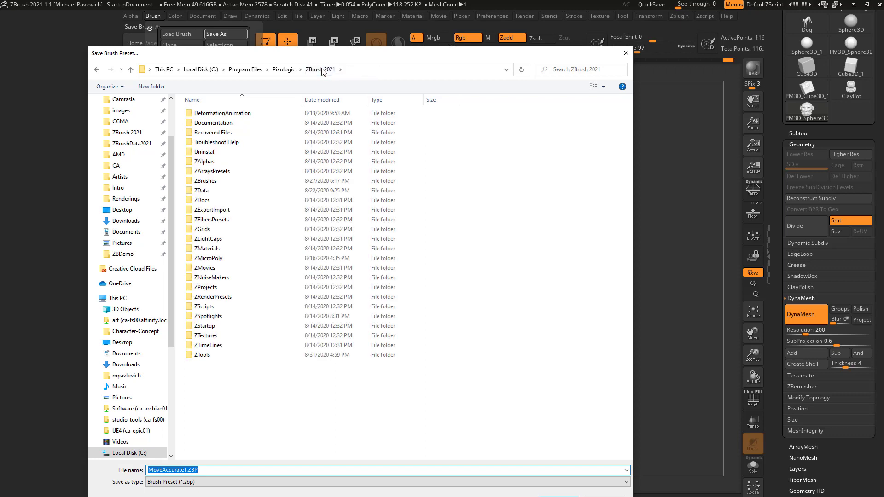
double_click(219, 326)
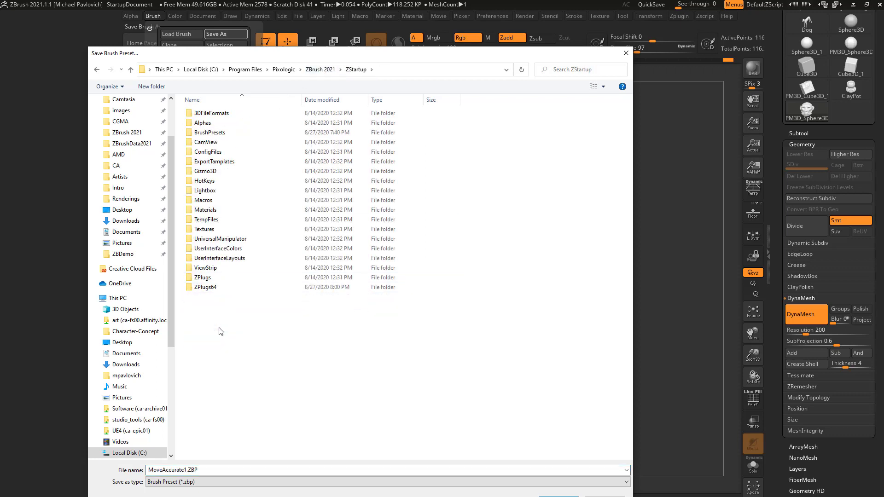
double_click(217, 133)
left_click(309, 129)
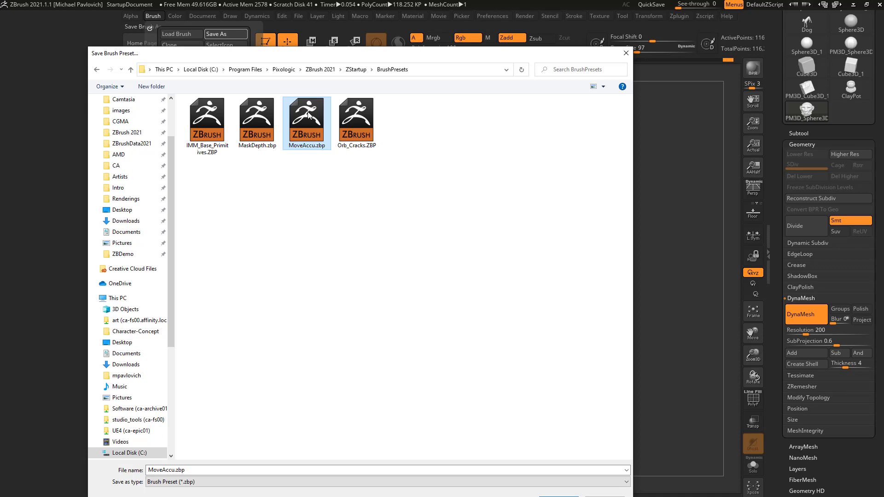
left_click(558, 496)
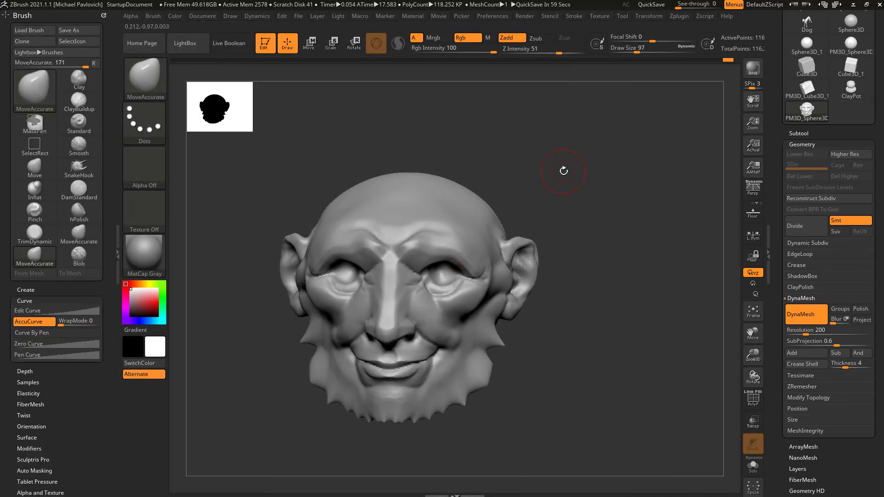
Step: Assign Alt+V as the custom hotkey of the MoveAccu brush in the brush palette
key("b")
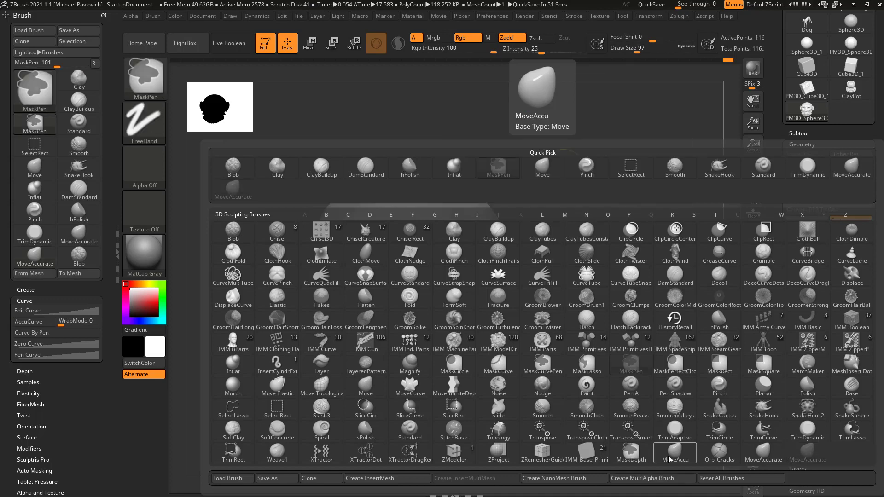
left_click(670, 459, "ctrl+alt")
key("alt+v")
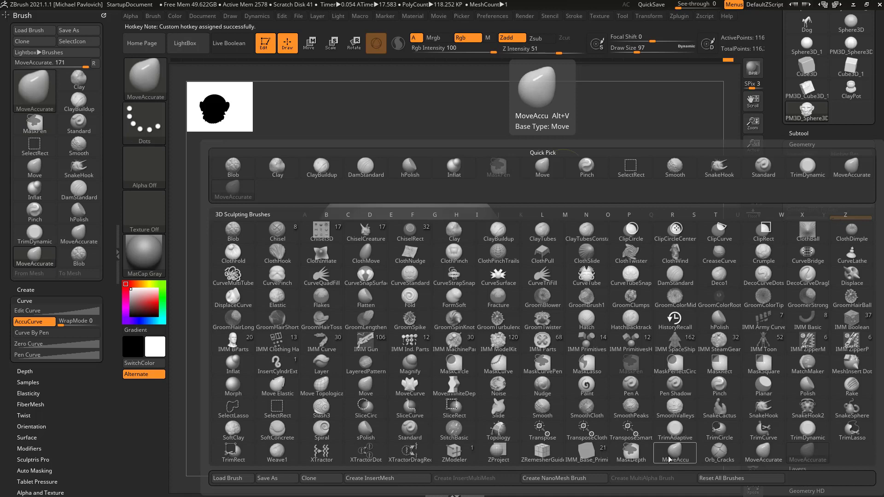
Step: Activate the MoveAccu brush with its new hotkey and tug the inner corners of the head's eyes
mouse_move(619, 229)
left_mouse_down()
mouse_move(650, 209)
mouse_move(661, 228)
mouse_move(632, 236)
left_mouse_up()
key("alt+v")
key("[")
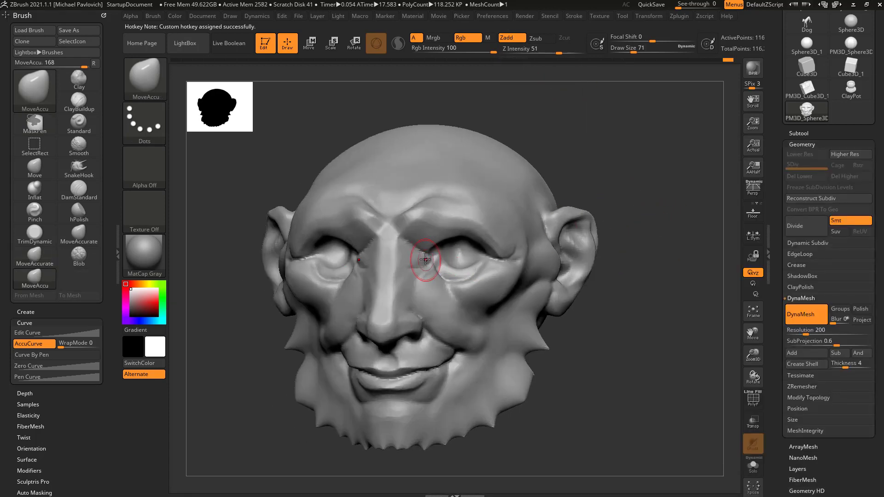
left_click_drag(424, 258, 426, 257)
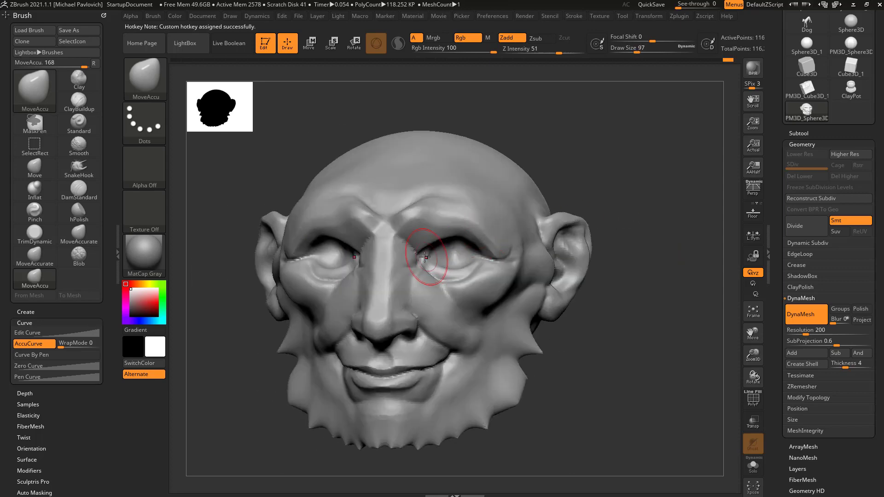
mouse_move(622, 227)
left_mouse_down("alt")
mouse_move(627, 219)
mouse_move(603, 244)
mouse_move(624, 231)
left_mouse_up("alt")
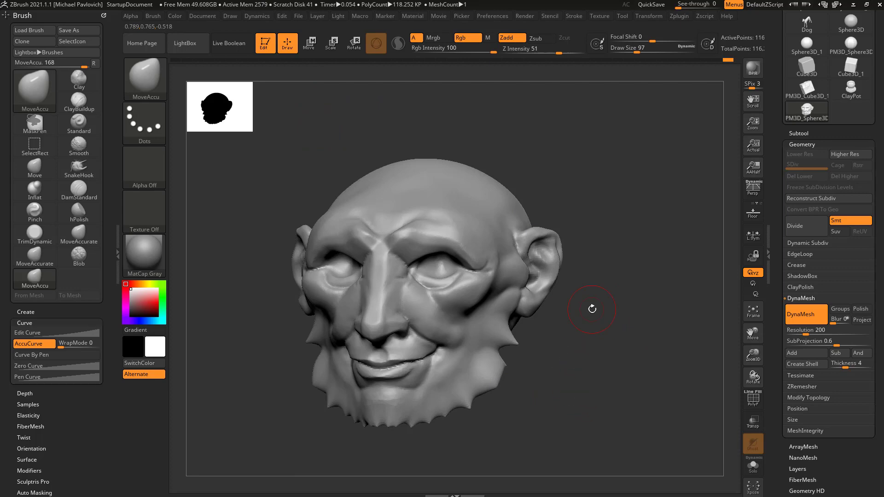
Step: Switch to File Explorer and examine the default brushes in the ZData BrushPresets folder of the ZBrush 2021 directory
key("super+e")
scroll(216, 276, "up", 3)
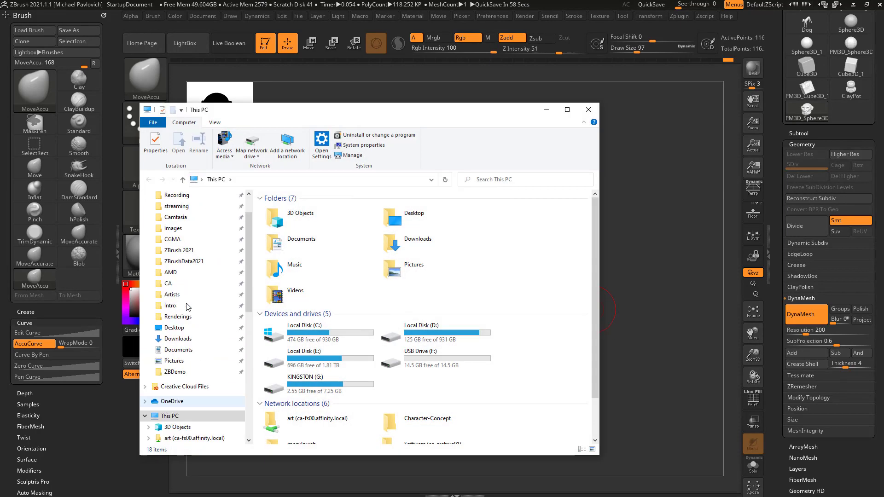
left_click(225, 254)
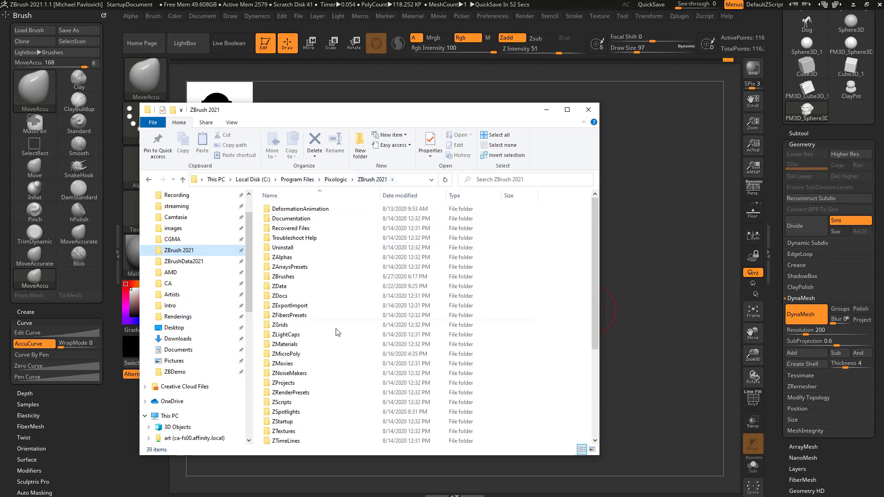
scroll(336, 332, "down", 2)
double_click(311, 239)
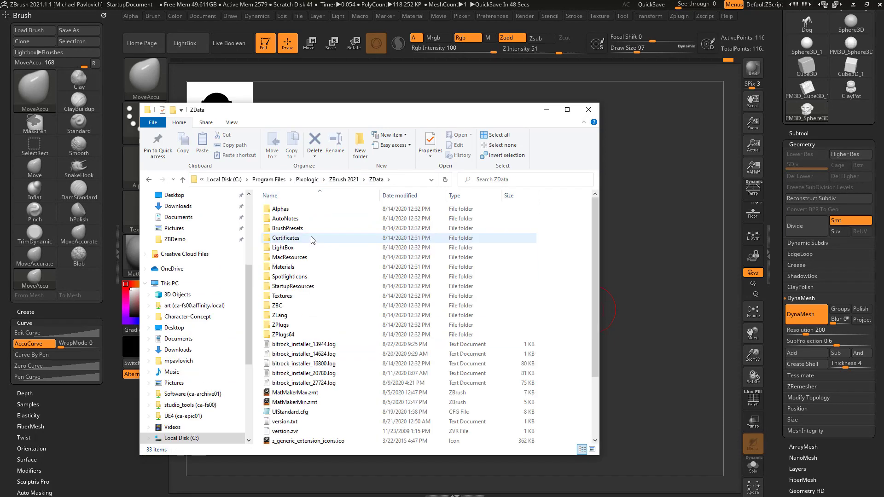
double_click(306, 228)
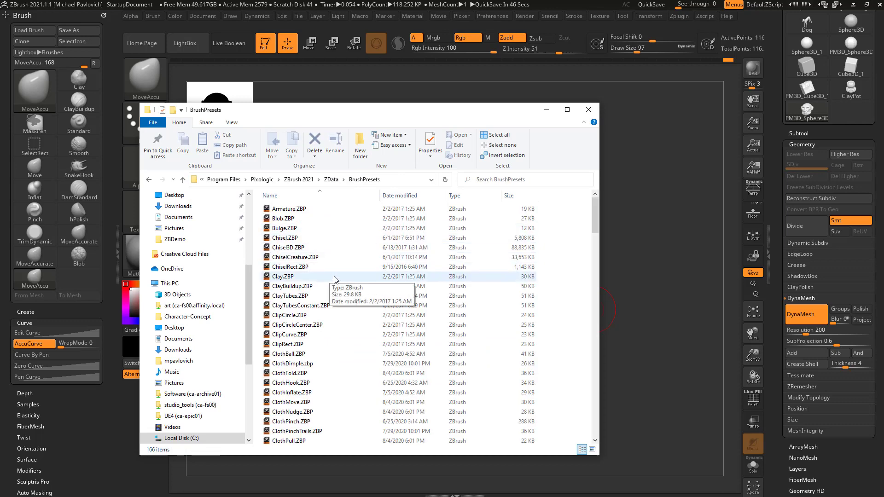
scroll(313, 212, "down", 20)
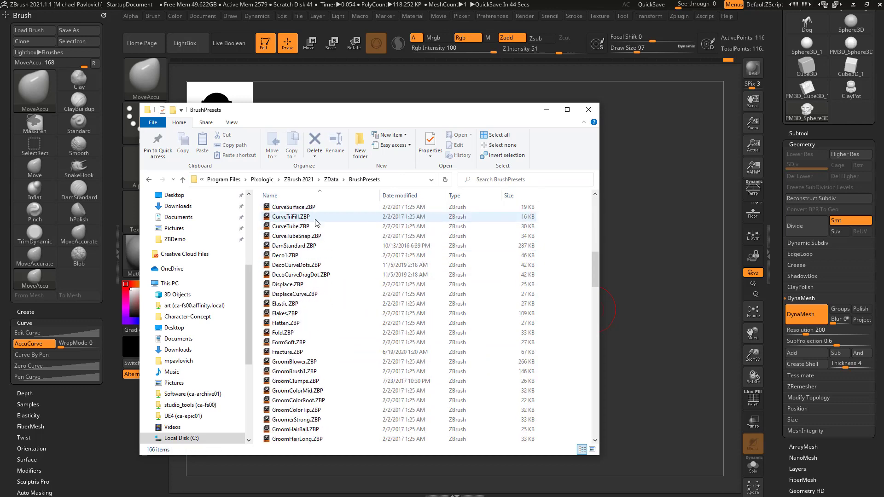
scroll(316, 222, "down", 10)
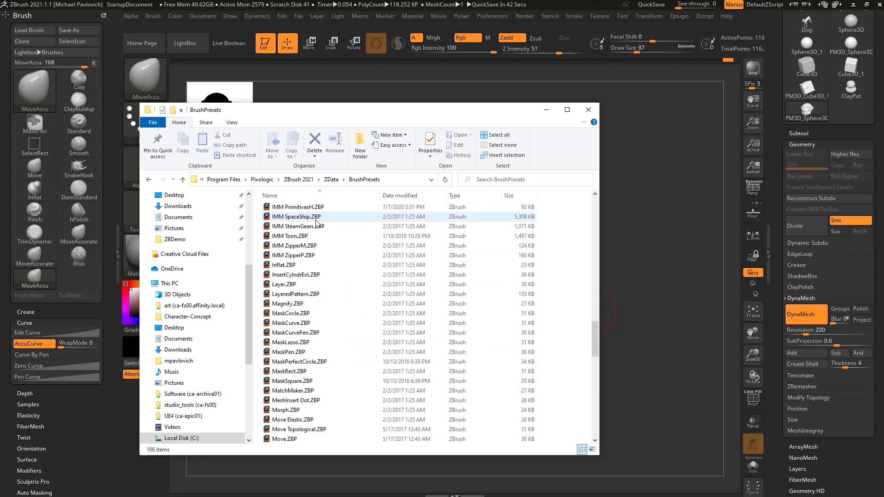
Step: Duplicate the BrushPresets folder within the ZData folder
left_click(331, 180)
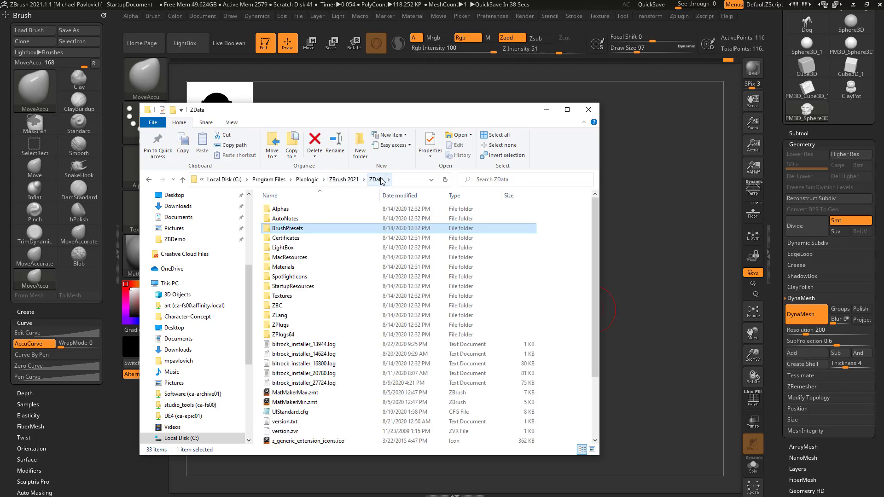
left_click(343, 286)
scroll(343, 286, "down", 3)
scroll(343, 286, "up", 3)
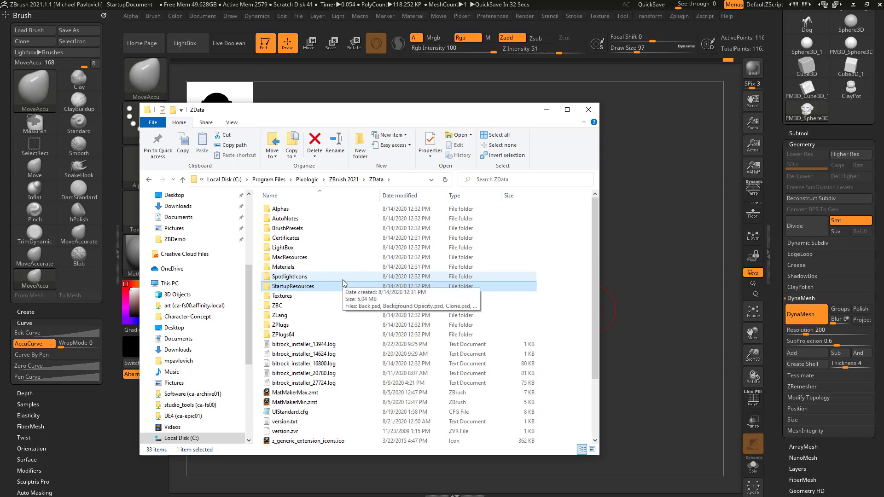
left_click(304, 278)
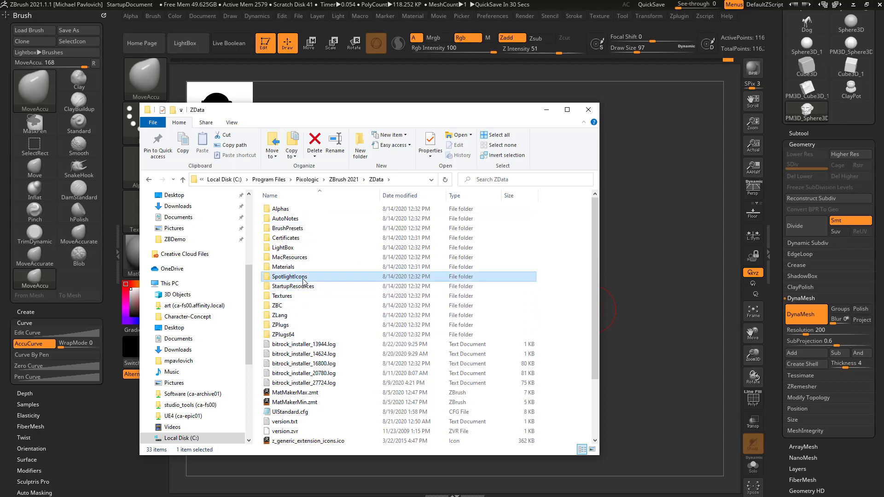
left_click(292, 229)
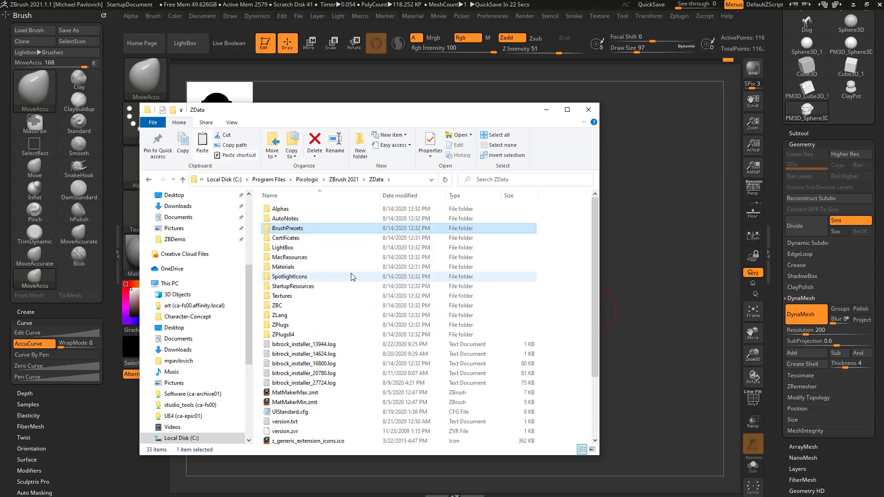
key("ctrl+c")
key("ctrl+v")
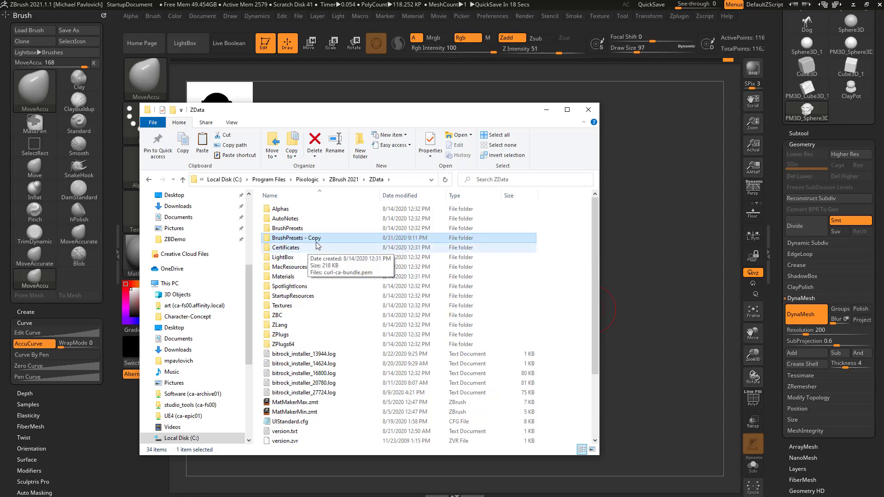
Step: Look through the brush files in the duplicated BrushPresets folder and return to the ZData folder
double_click(298, 243)
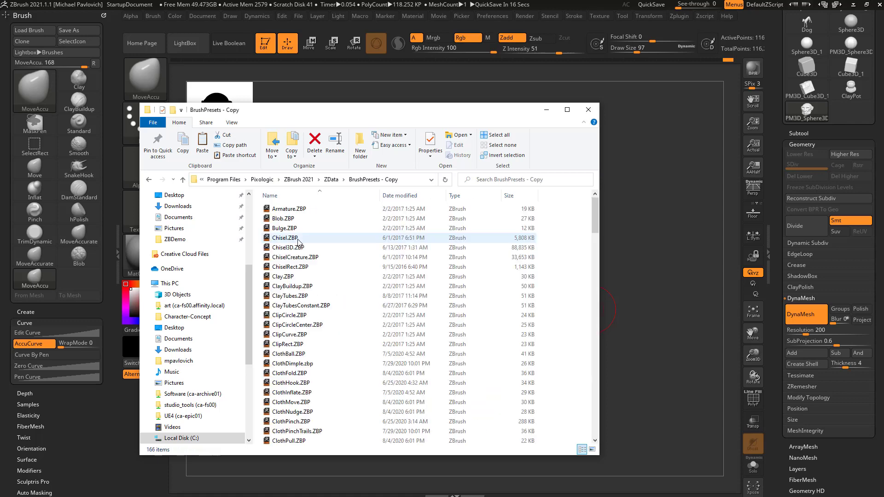
scroll(295, 276, "down", 15)
scroll(293, 279, "down", 20)
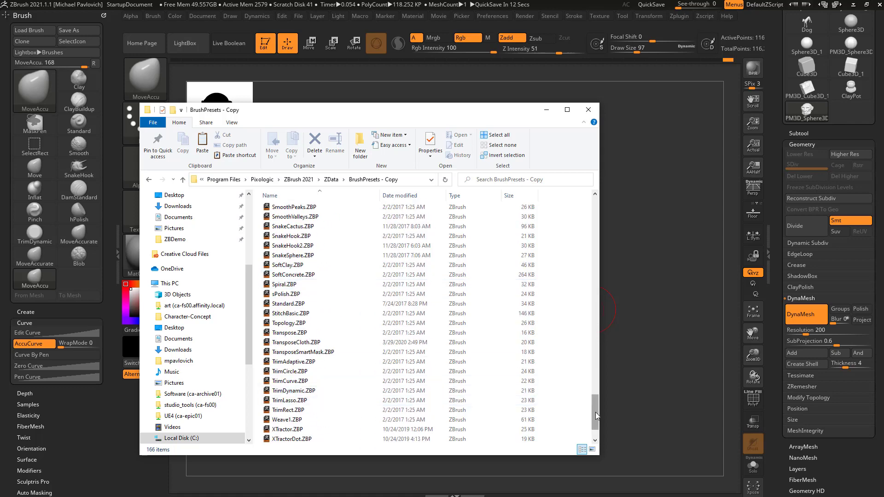
scroll(596, 416, "up", 20)
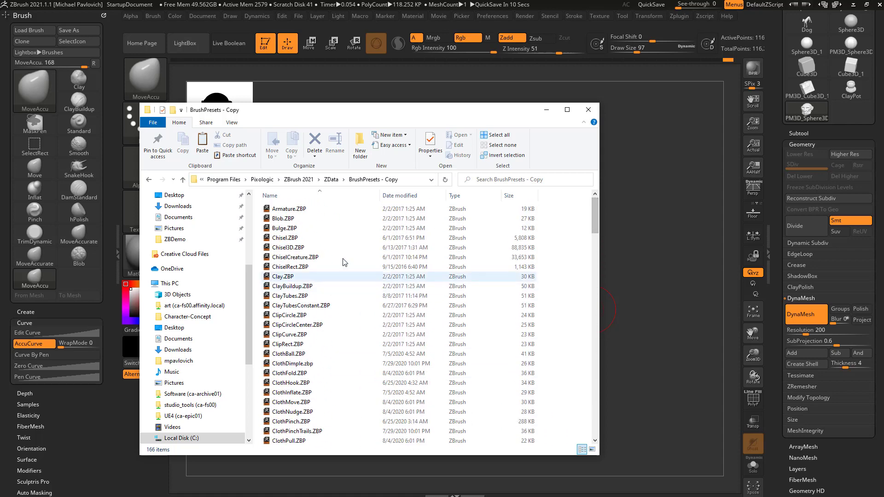
left_click(331, 180)
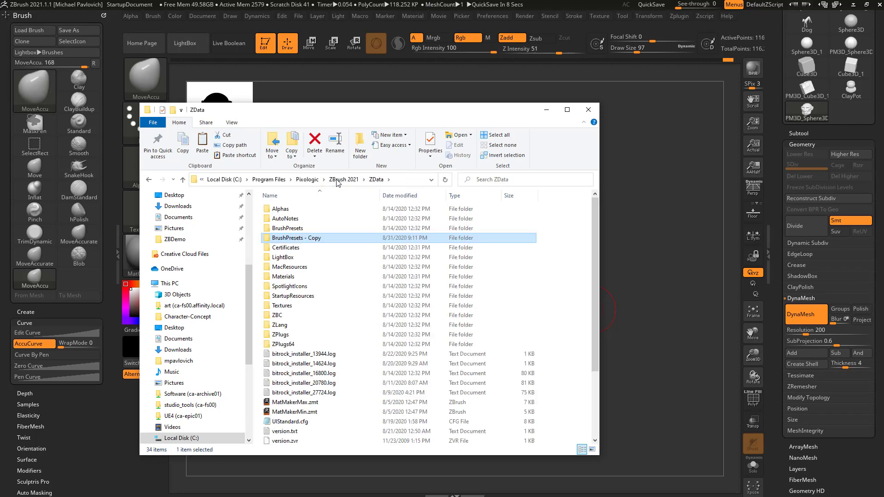
Step: Review the brush files in the original BrushPresets folder, then close File Explorer to return to the sculpted head
double_click(295, 229)
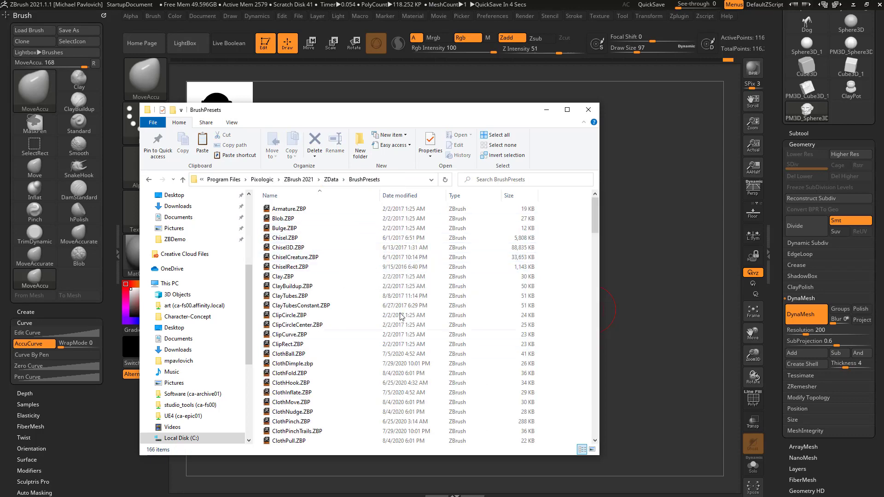
left_click(340, 363)
scroll(340, 375, "down", 1)
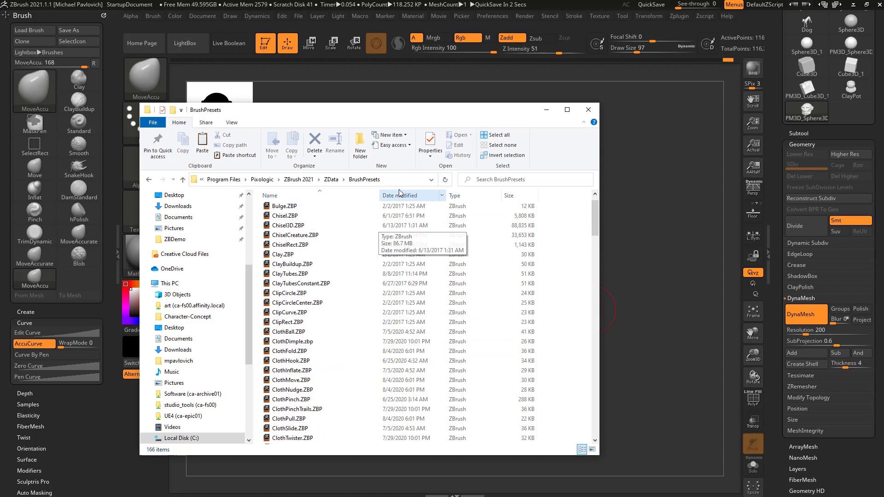
left_click(589, 110)
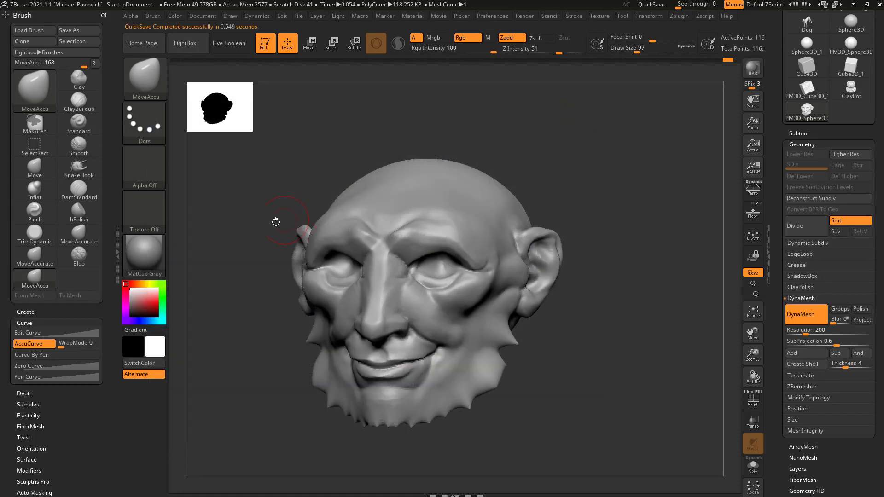
Step: Expand the Smooth Brush Modifiers and examine the Weighted Smooth Mode options while the Smooth brush is active
mouse_move(108, 273)
left_mouse_down()
mouse_move(110, 166)
mouse_move(109, 192)
left_mouse_up()
key("shift")
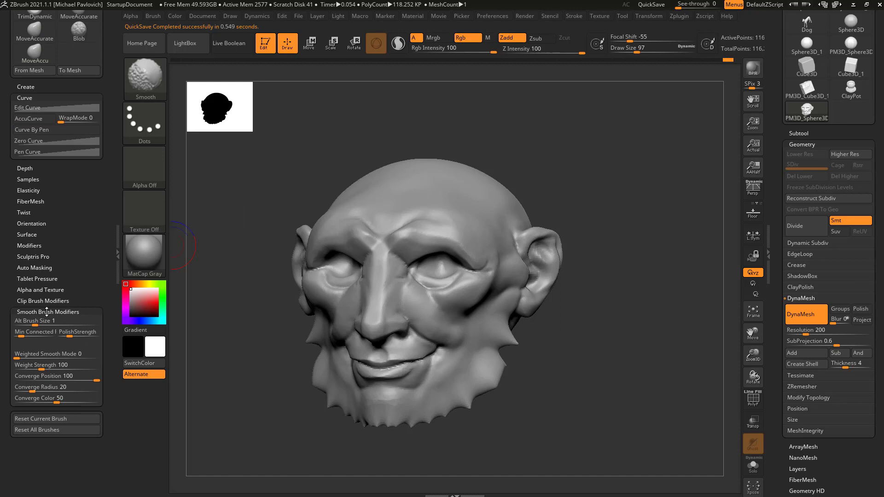
scroll(46, 312, "up", 5)
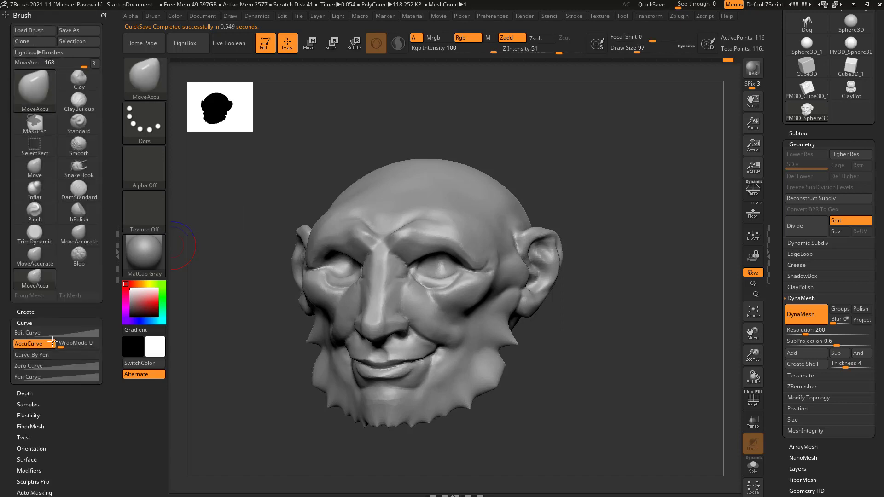
scroll(51, 342, "down", 8)
key("shift")
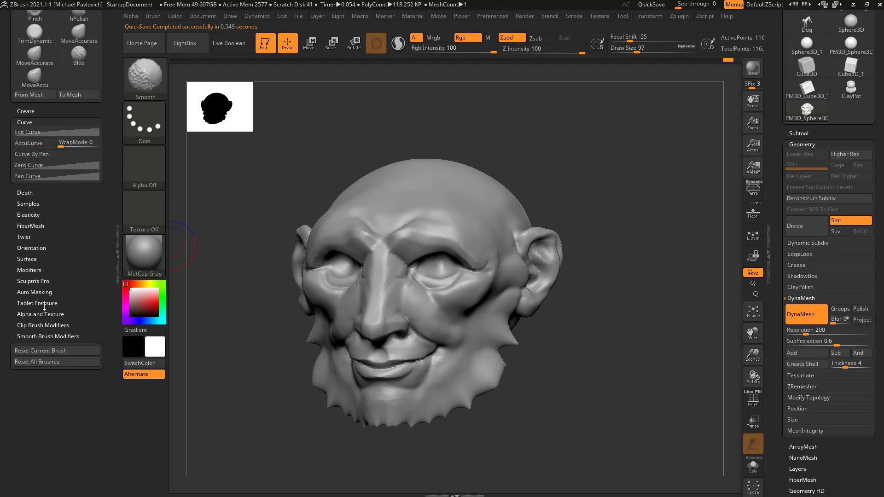
left_click(30, 336)
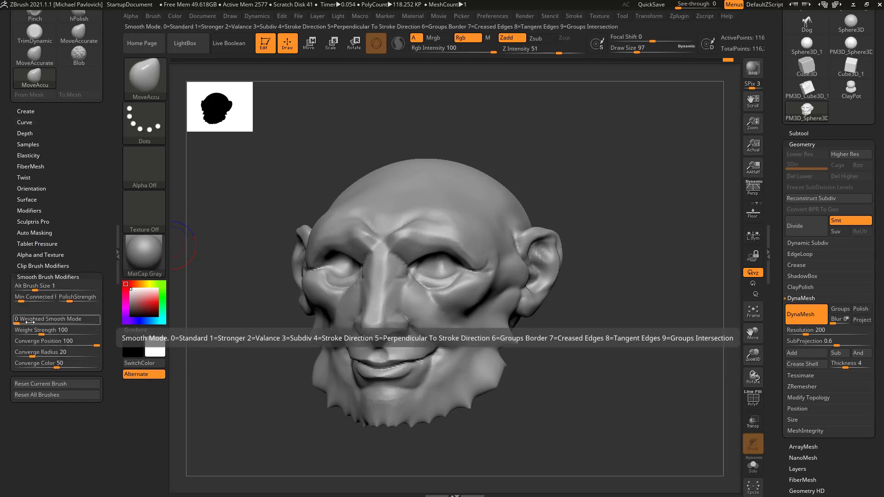
key("shift")
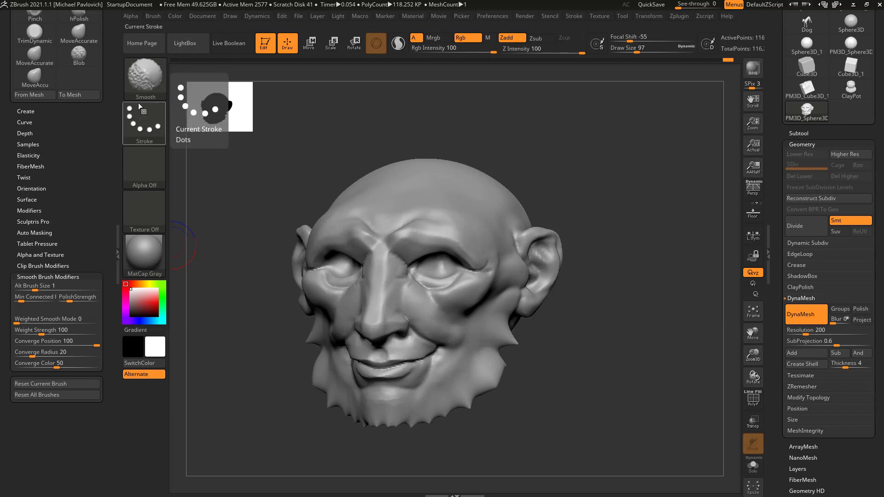
left_click(24, 321)
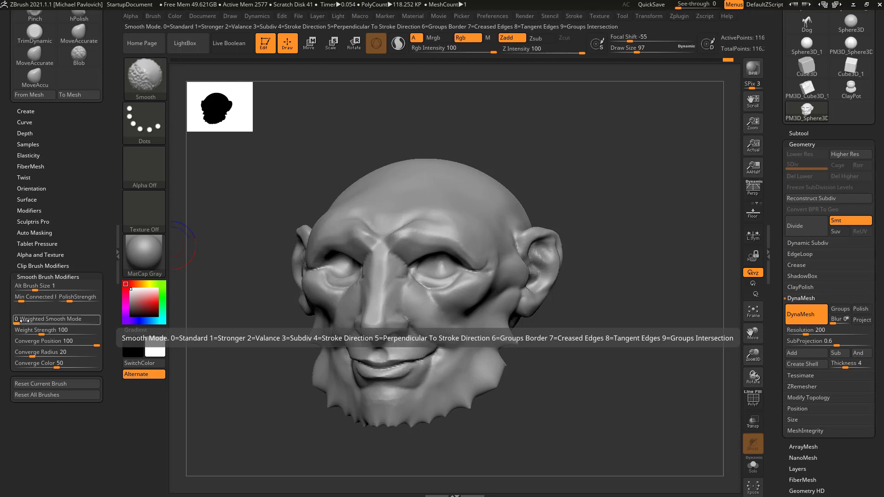
left_click(35, 76)
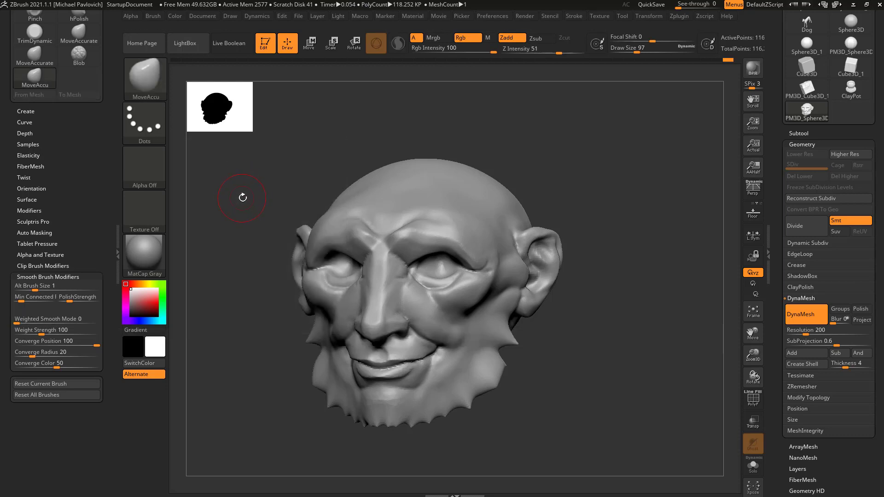
Step: Browse the alternative smoothing brushes in LightBox's Smooth brush folder and compare them with the Weighted Smooth Mode descriptions
key("comma")
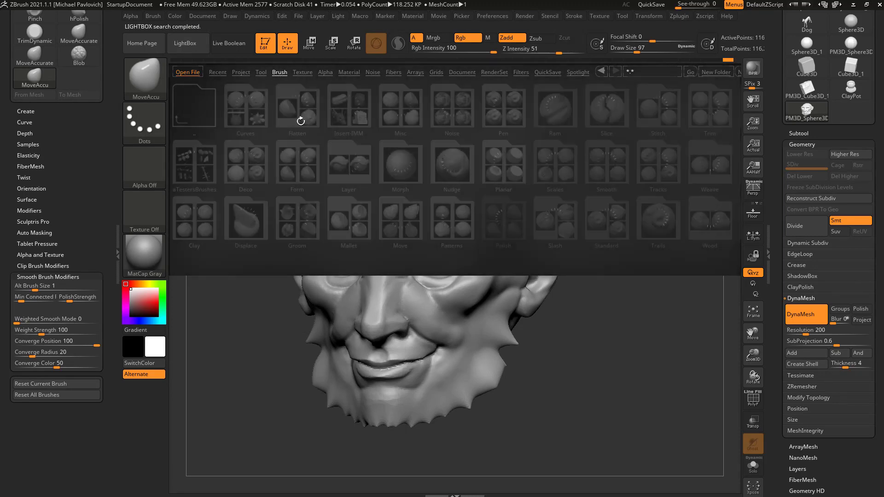
scroll(433, 184, "down", 4)
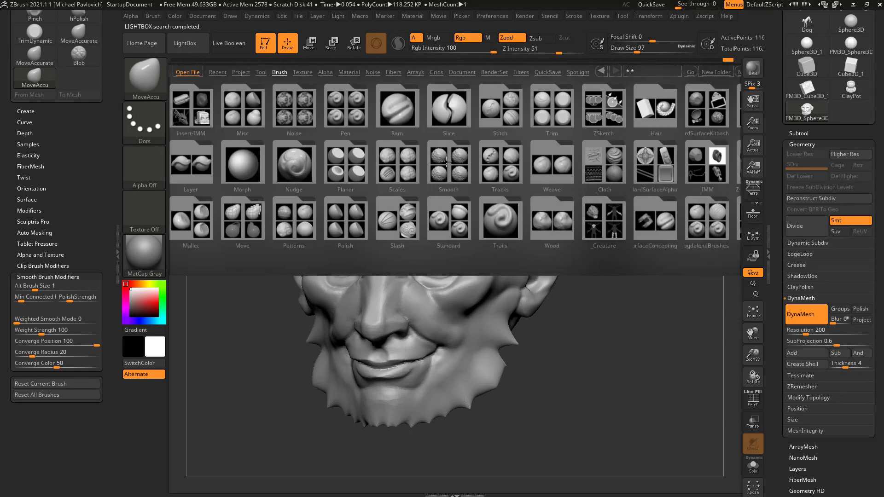
double_click(446, 161)
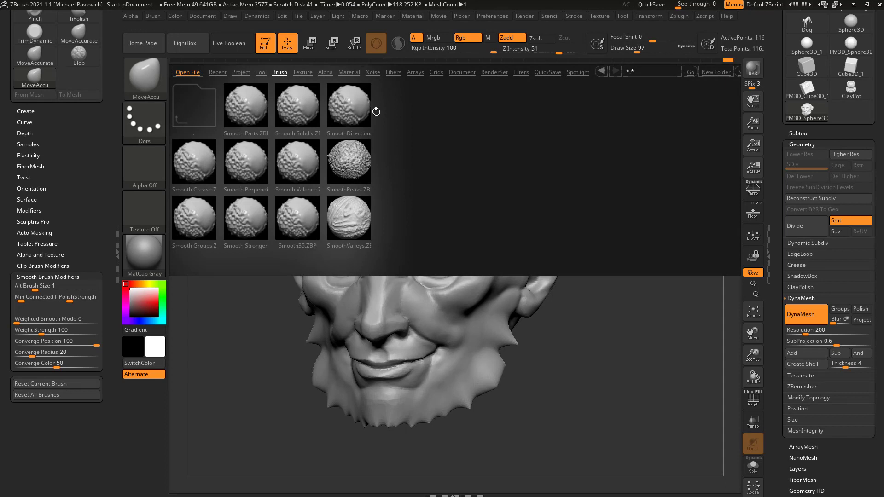
key("comma")
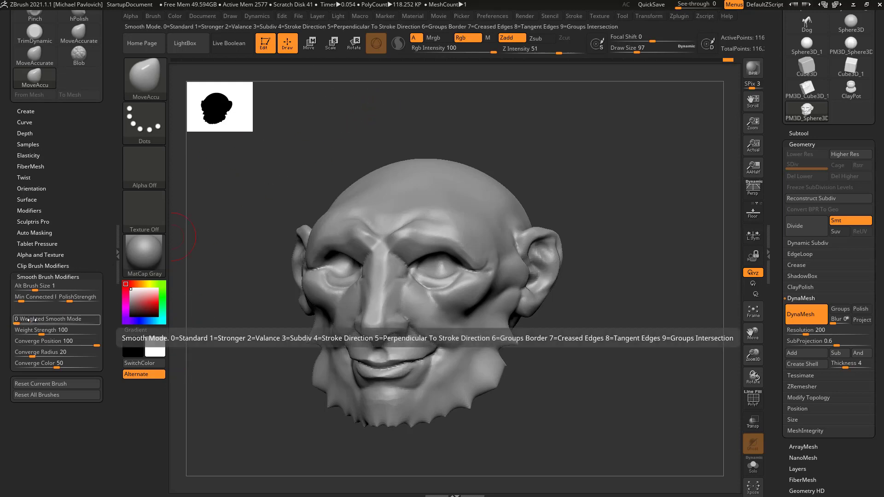
key("comma")
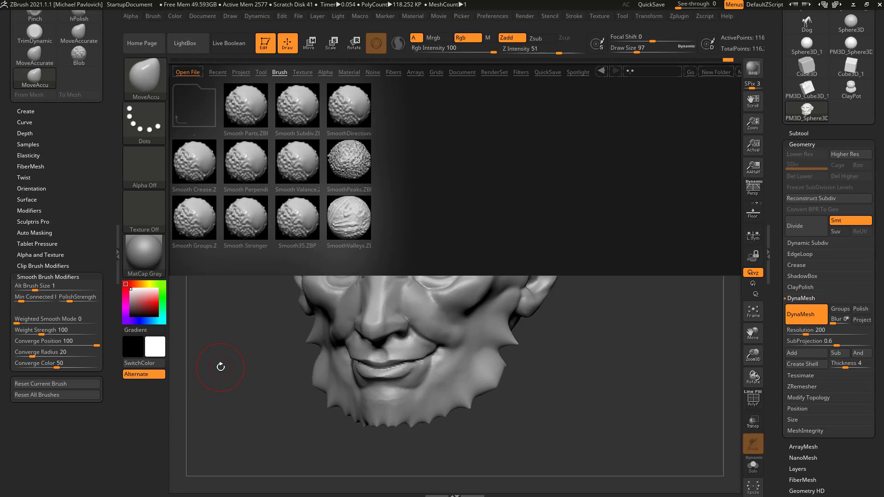
key("comma")
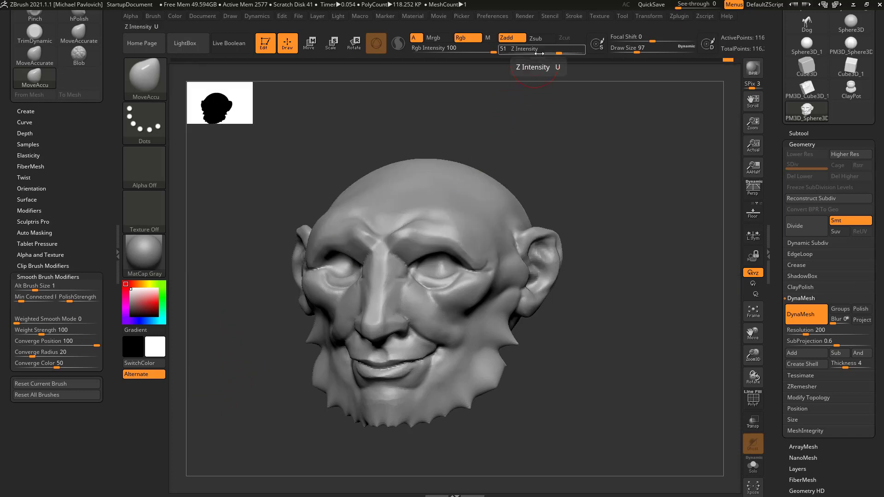
Step: Set the Smooth brush's Weighted Smooth Mode to 1
key("shift")
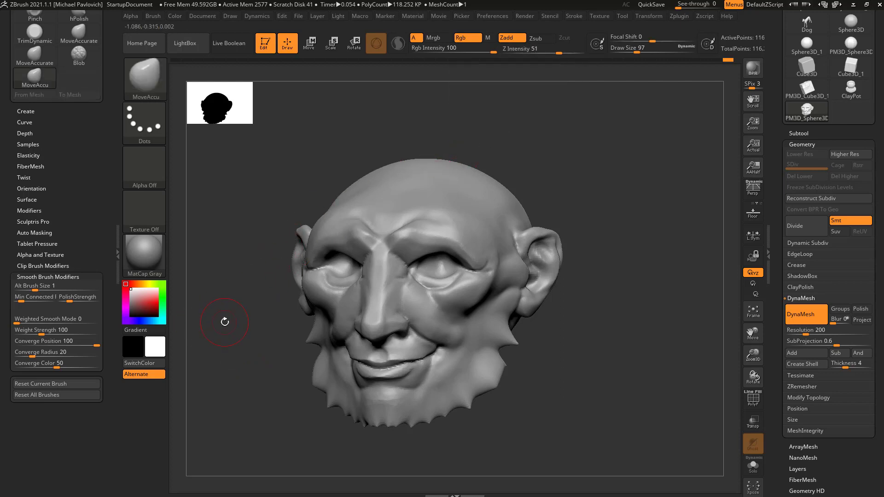
key("shift")
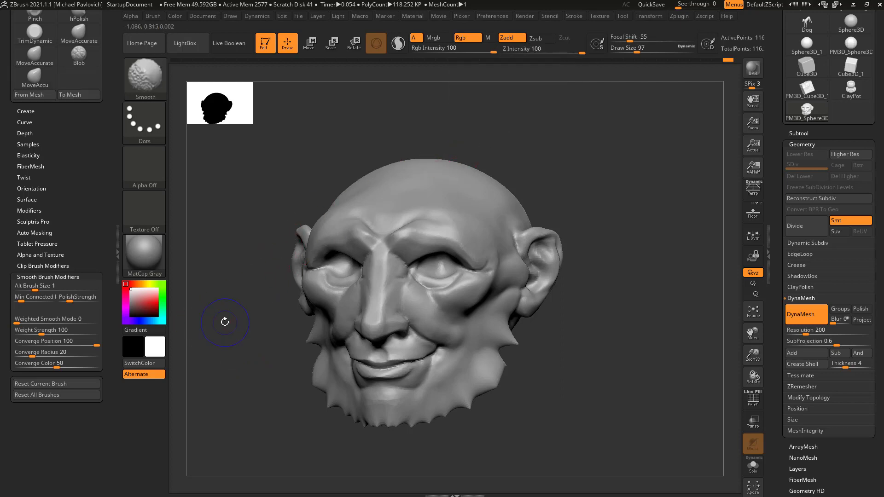
left_click(22, 321)
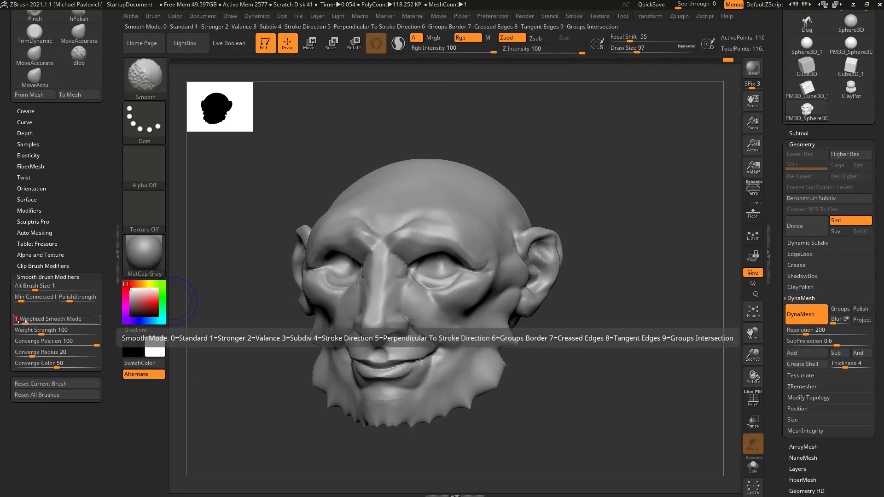
key("Return")
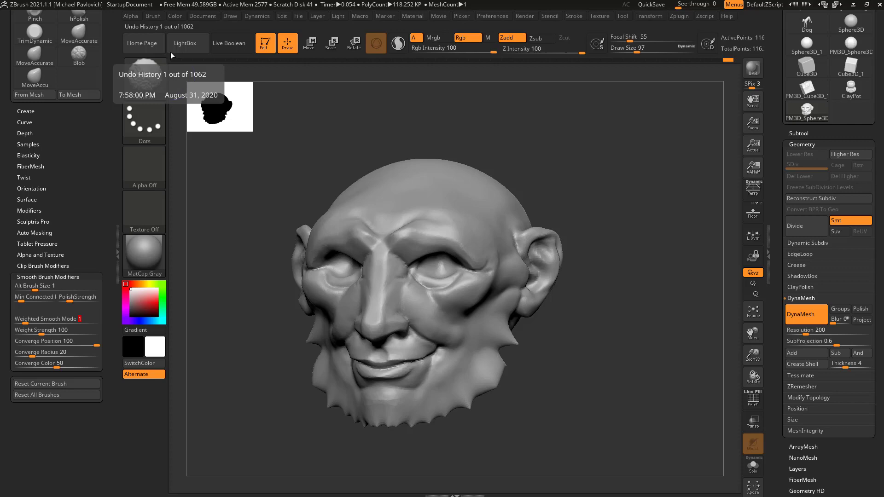
Step: Save the modified Smooth brush over Smooth.ZBP in the ZData BrushPresets folder, replacing the existing file
left_click(154, 15)
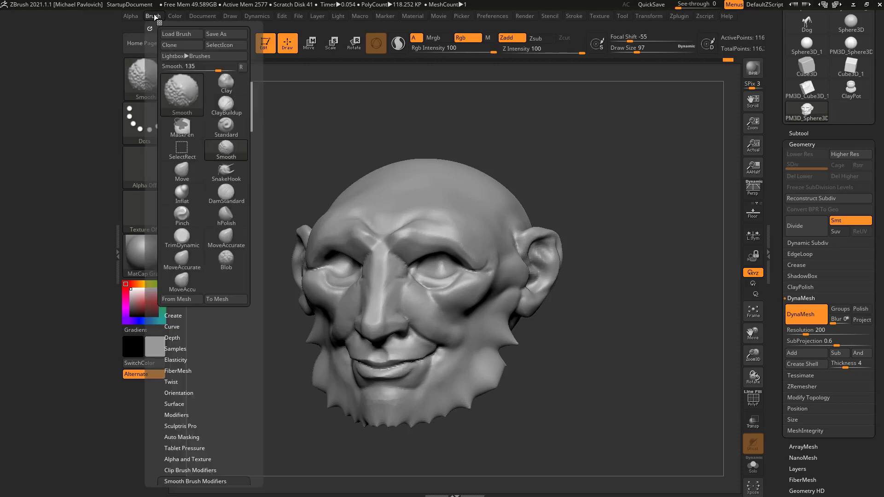
left_click(222, 35)
left_click(320, 69)
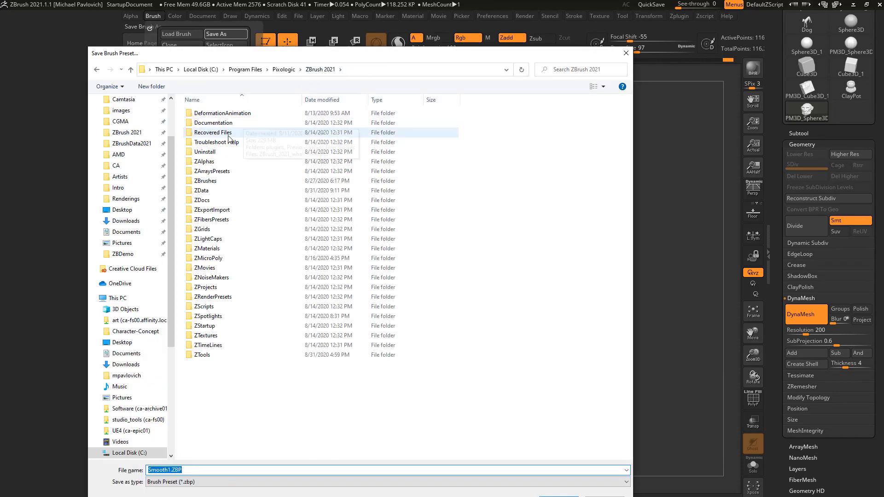
double_click(207, 191)
double_click(209, 133)
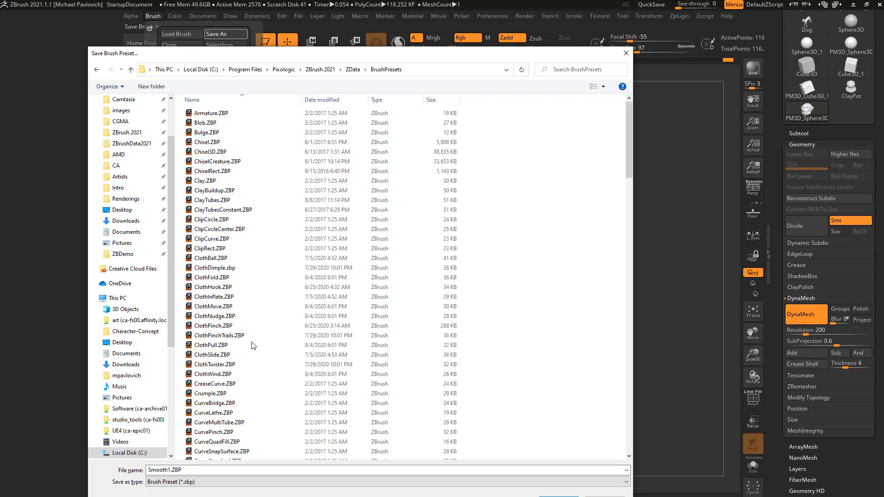
scroll(254, 350, "down", 20)
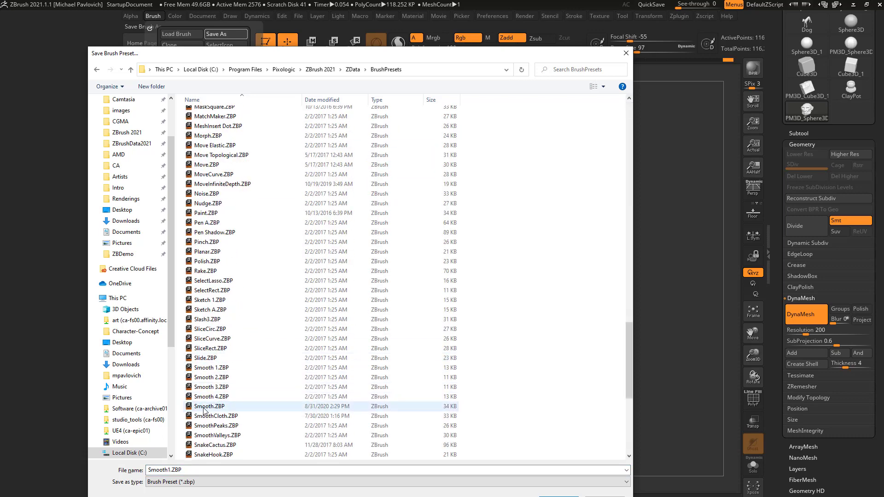
double_click(210, 408)
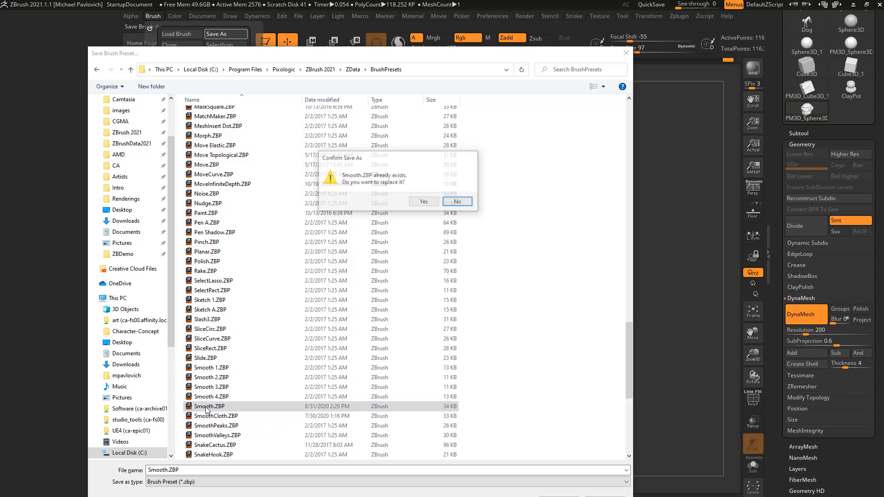
left_click(425, 202)
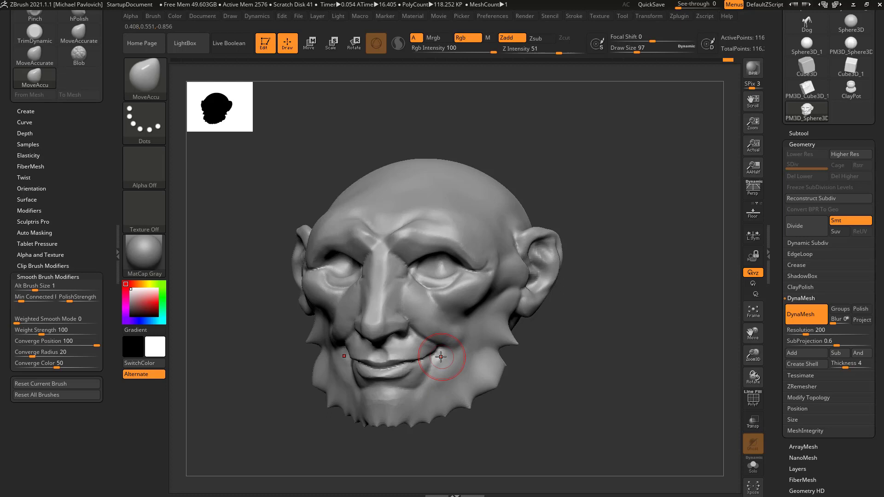
Step: Enlarge the Smooth brush's draw size to 182, try smoothing the face from brow to mouth, and undo the smoothing
key("shift")
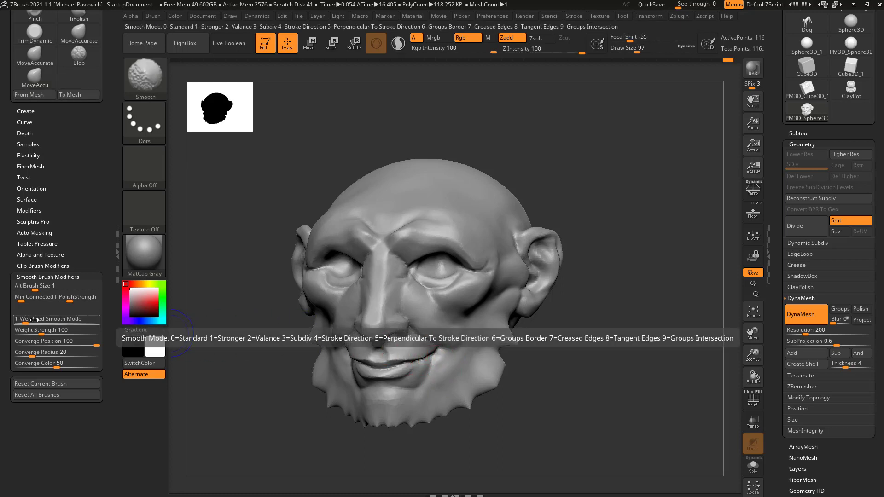
left_click_drag(34, 320, 16, 319)
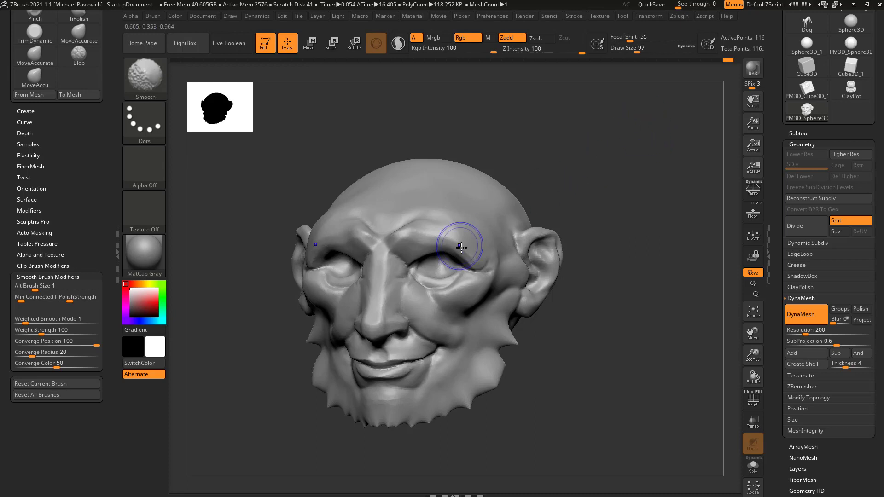
key("s")
mouse_move(468, 250)
left_mouse_down()
mouse_move(476, 249)
mouse_move(432, 237)
mouse_move(393, 280)
mouse_move(448, 291)
mouse_move(409, 263)
mouse_move(456, 242)
mouse_move(405, 356)
left_mouse_up()
key("ctrl+z")
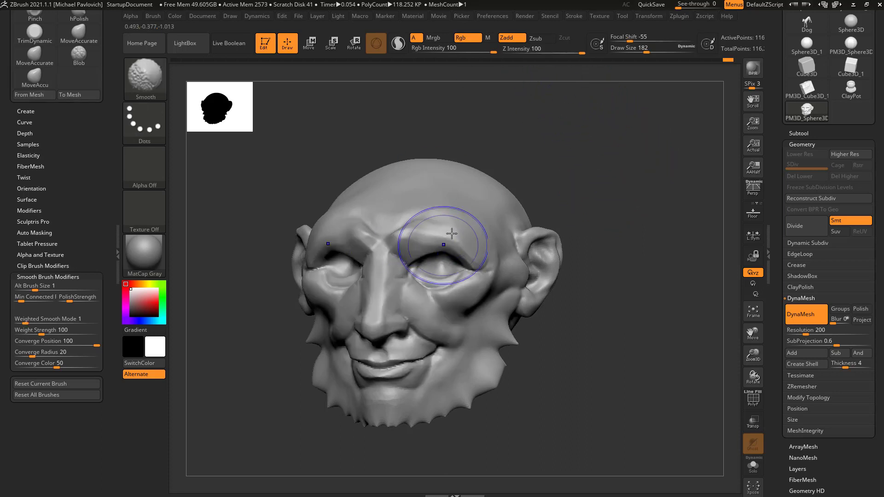
Step: Lower the Smooth brush's Z Intensity to 18, try smoothing around the eye, undo it, and restore the intensity to 100
left_click_drag(580, 49, 536, 51, "shift")
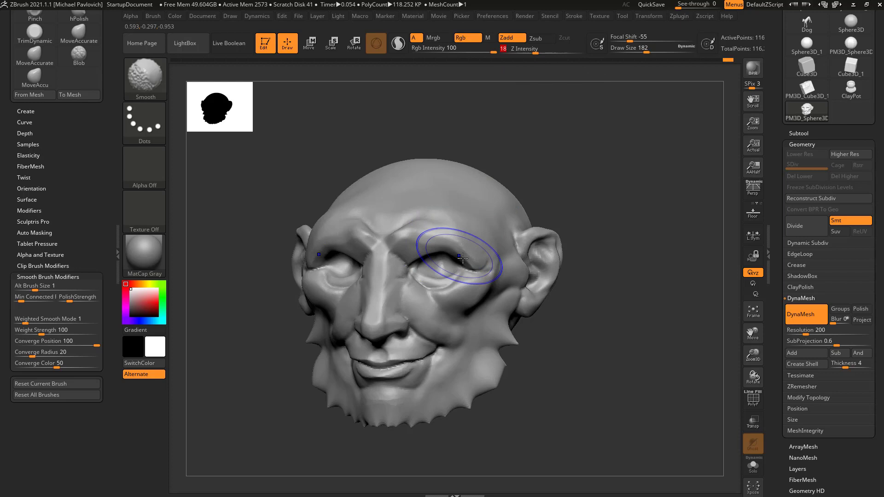
mouse_move(463, 258)
left_mouse_down("shift")
mouse_move(438, 317)
mouse_move(464, 247)
left_mouse_up("shift")
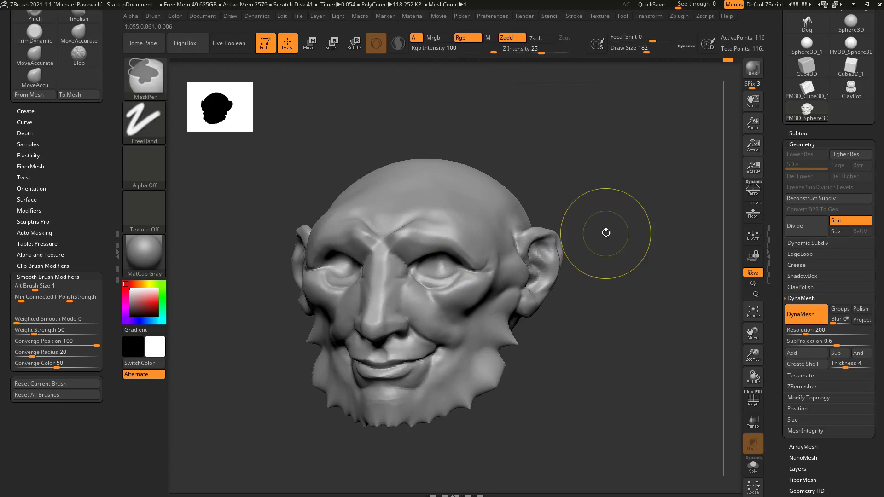
key("m")
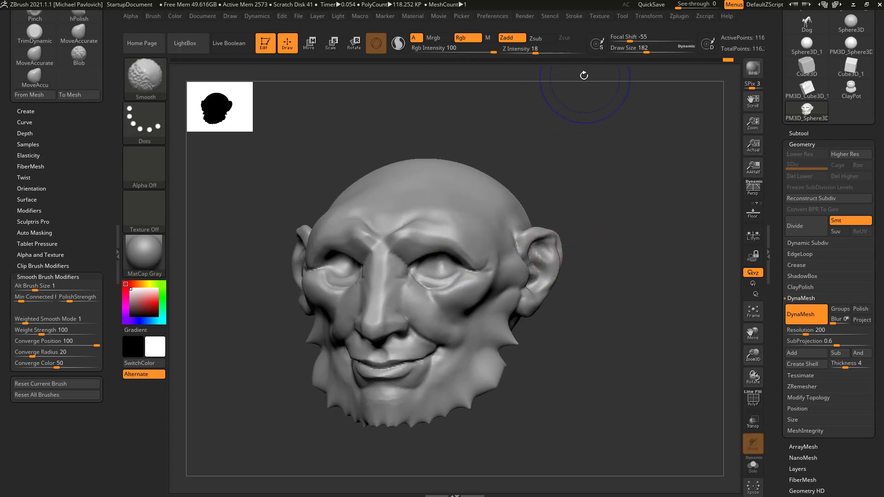
left_click_drag(569, 50, 583, 49, "shift")
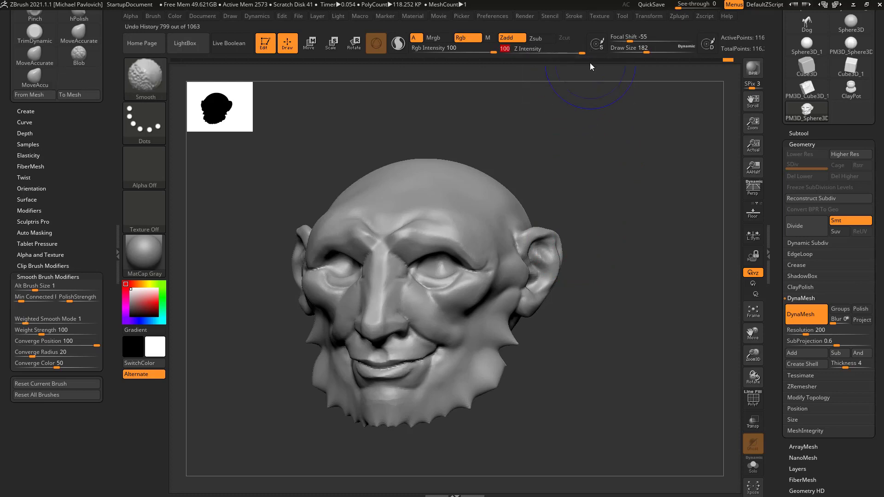
Step: Set Weighted Smooth Mode to 0, try smoothing the eye and cheek area, and undo the smoothing
left_click(17, 322)
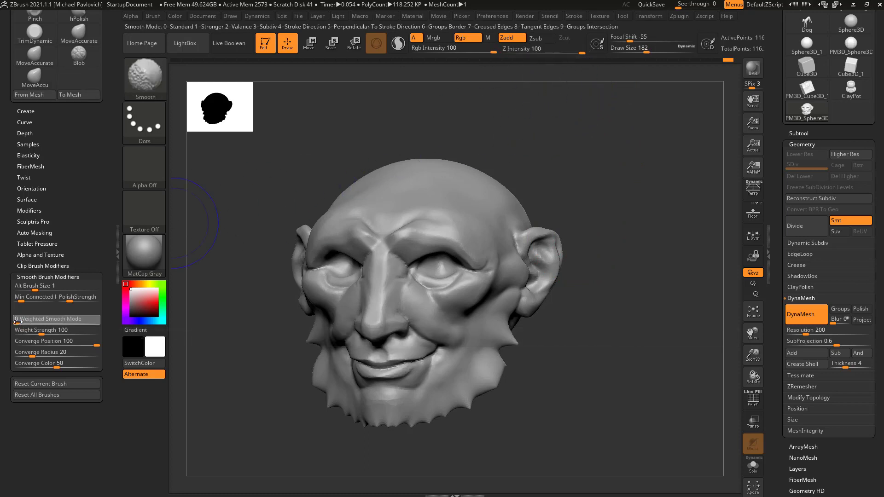
mouse_move(480, 264)
left_mouse_down("shift")
mouse_move(454, 295)
mouse_move(475, 318)
left_mouse_up("shift")
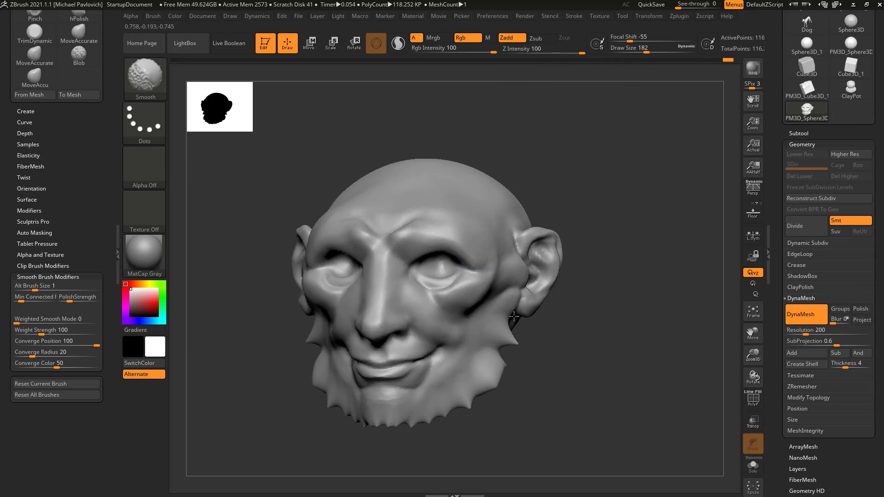
key("ctrl+z")
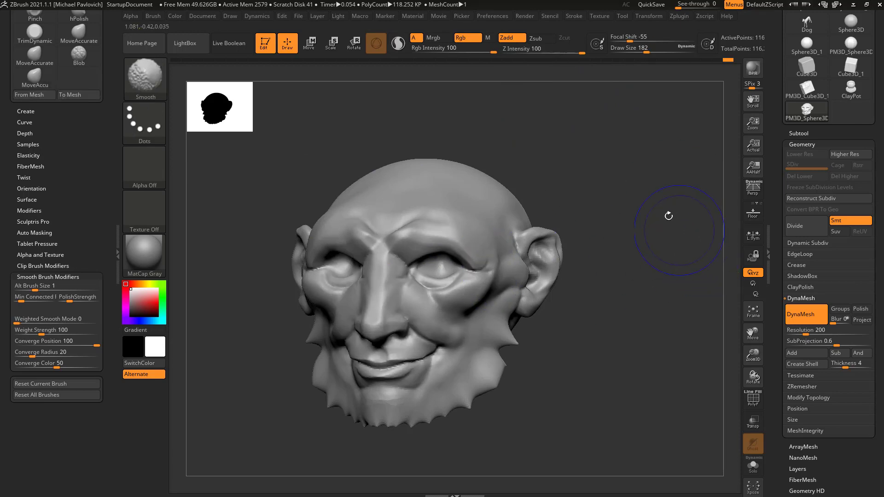
Step: Return Weighted Smooth Mode to 1, try smoothing from the eye down to the mouth, and undo the smoothing
left_click(25, 321)
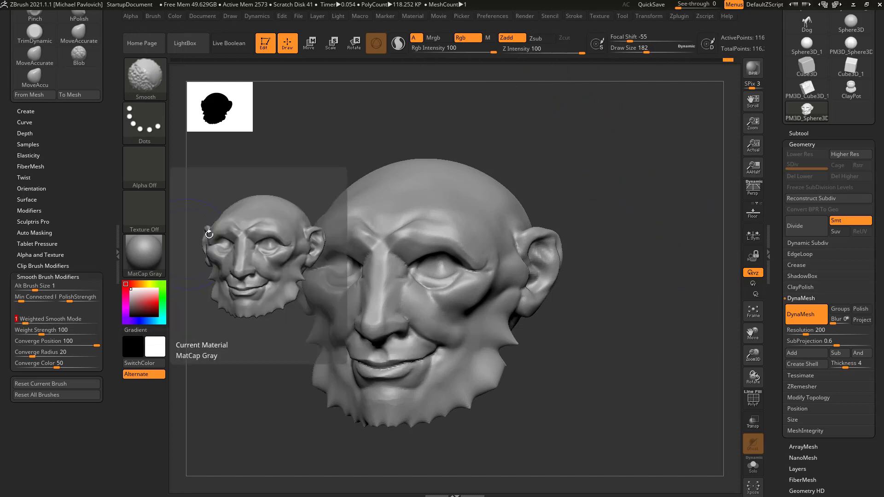
key("Return")
mouse_move(445, 271)
left_mouse_down("shift")
mouse_move(421, 276)
mouse_move(432, 229)
mouse_move(405, 352)
left_mouse_up("shift")
key("ctrl+z")
key("shift")
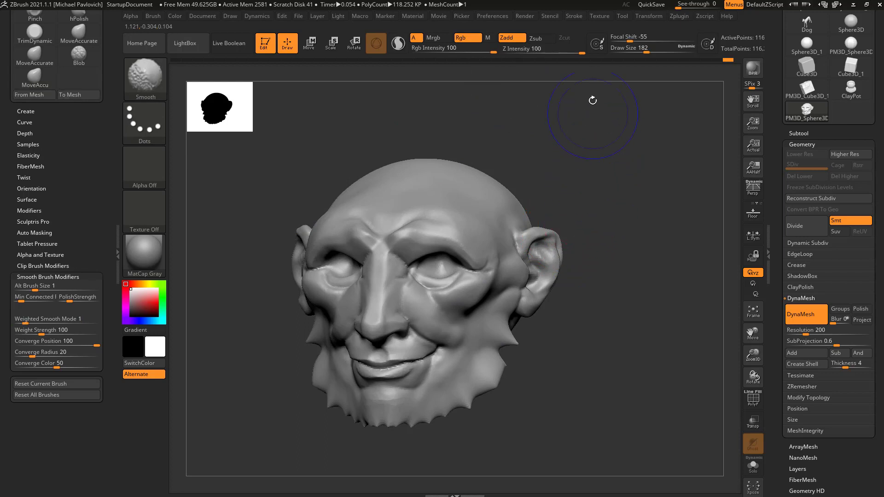